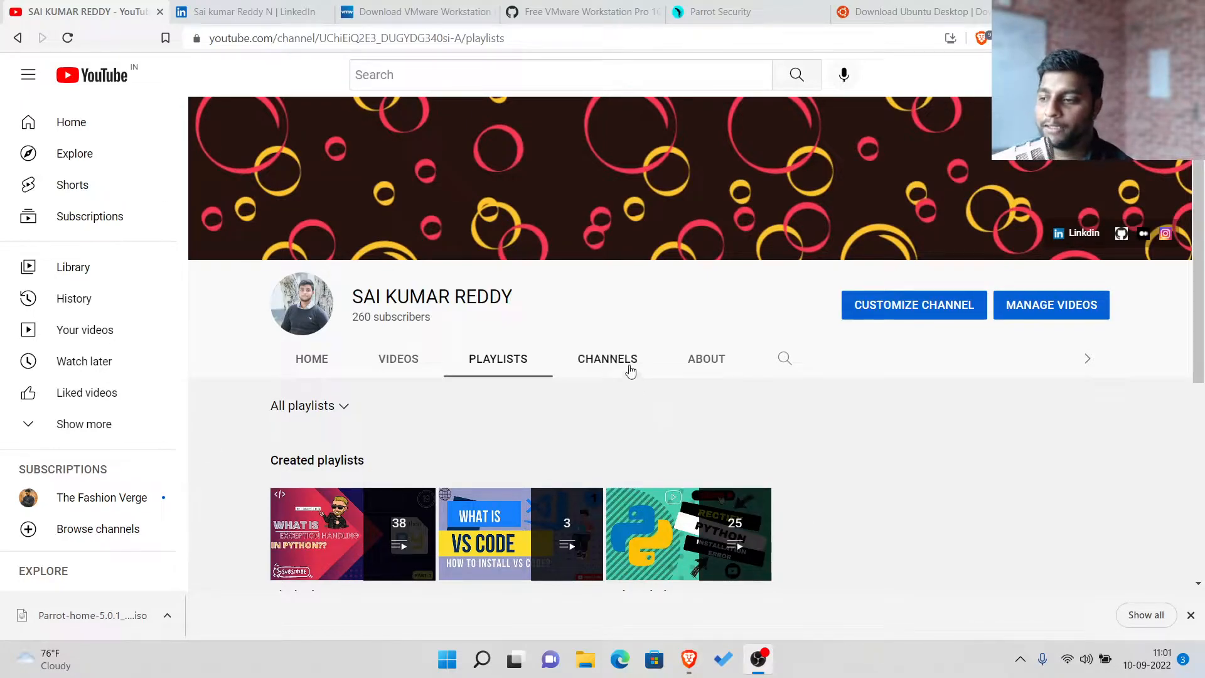
Open the full Python playlist from the channel's playlists, look through its videos, and return to the channel's playlists.
click(515, 363)
scroll(597, 430, down, 2)
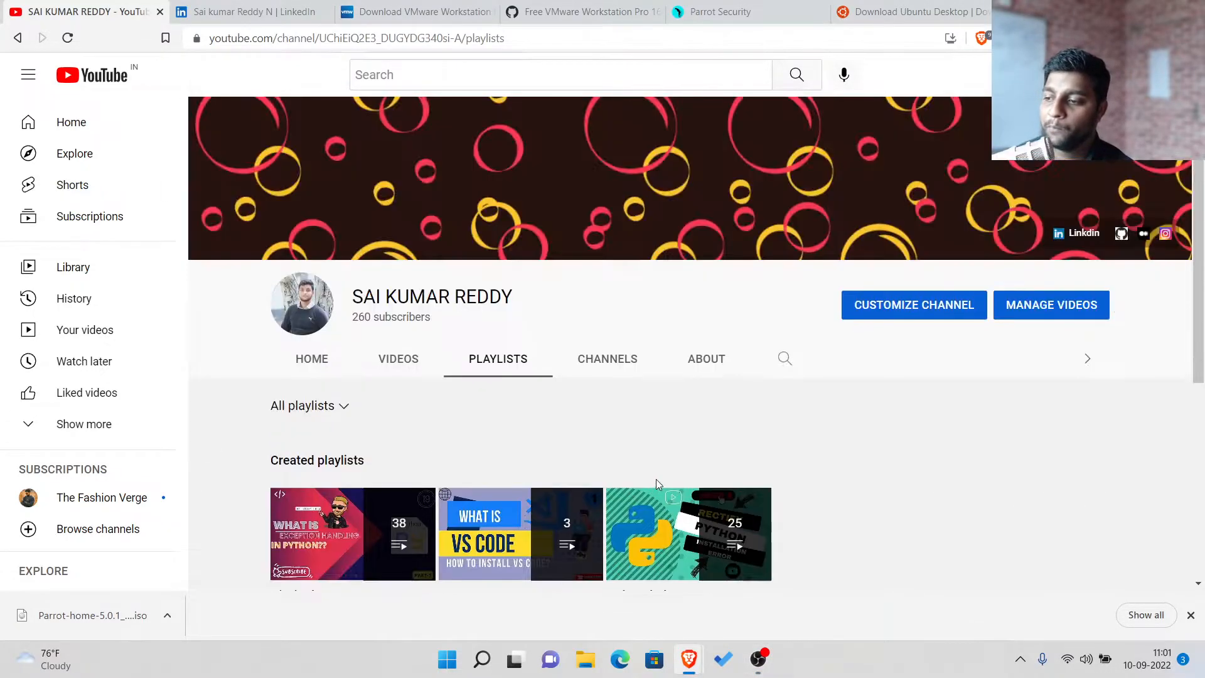
scroll(657, 480, down, 2)
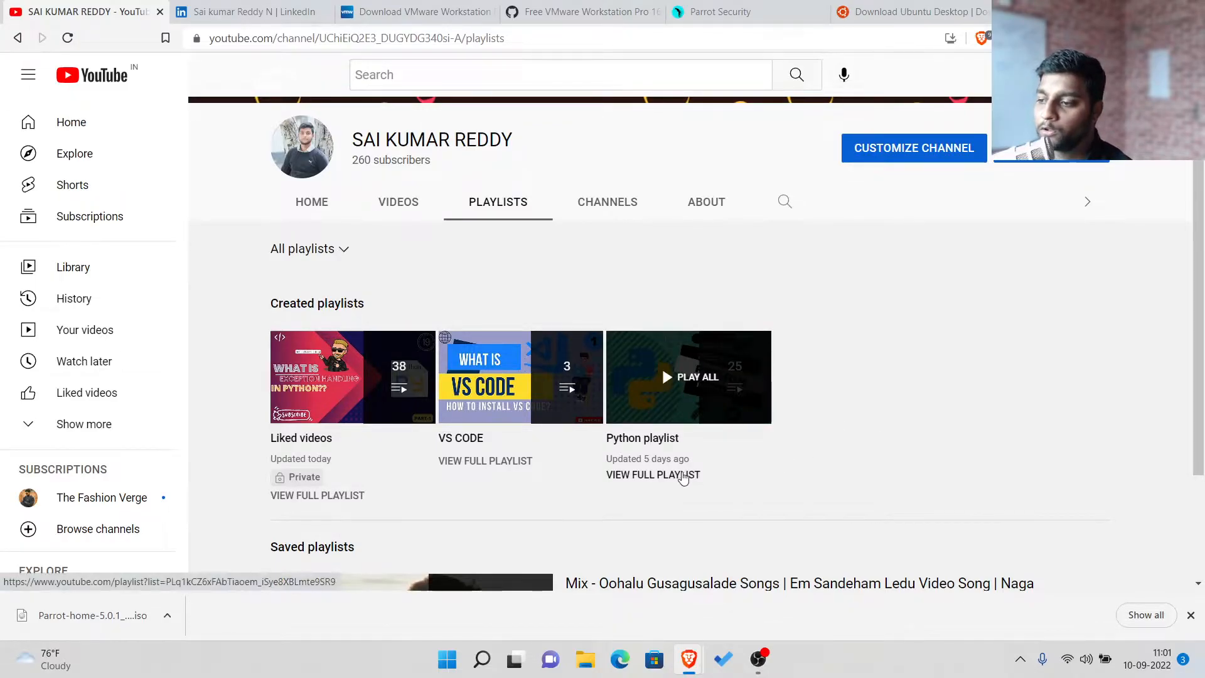
click(683, 477)
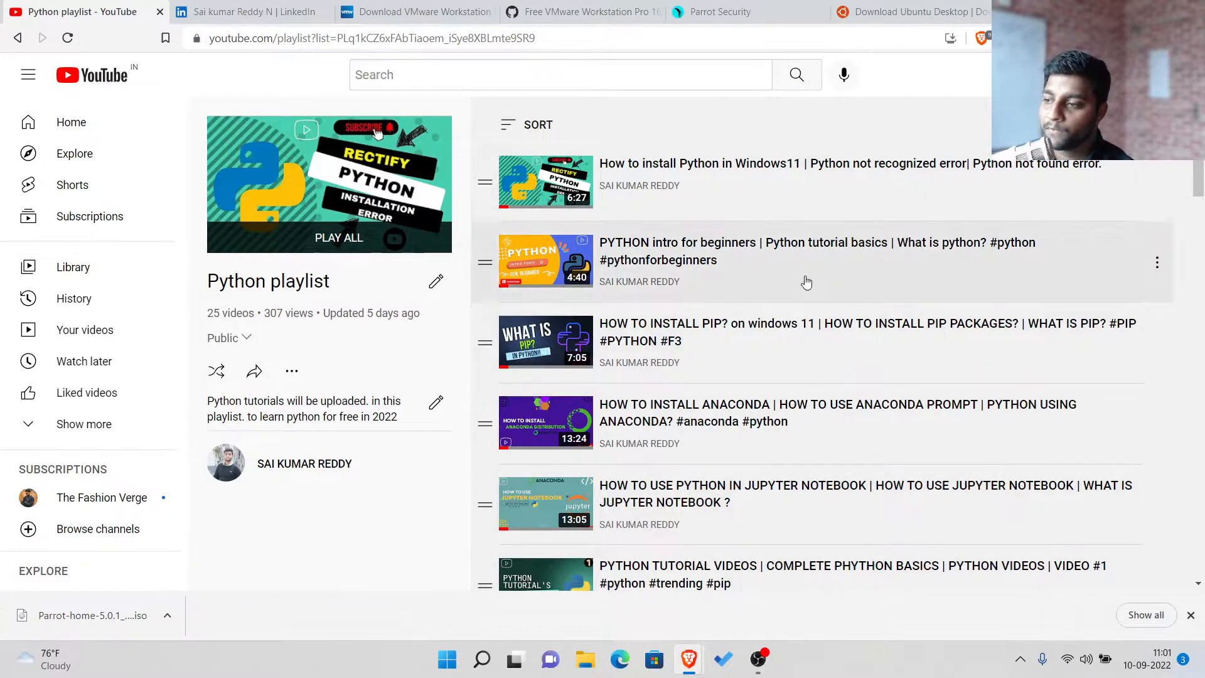
scroll(824, 280, down, 10)
scroll(824, 281, down, 15)
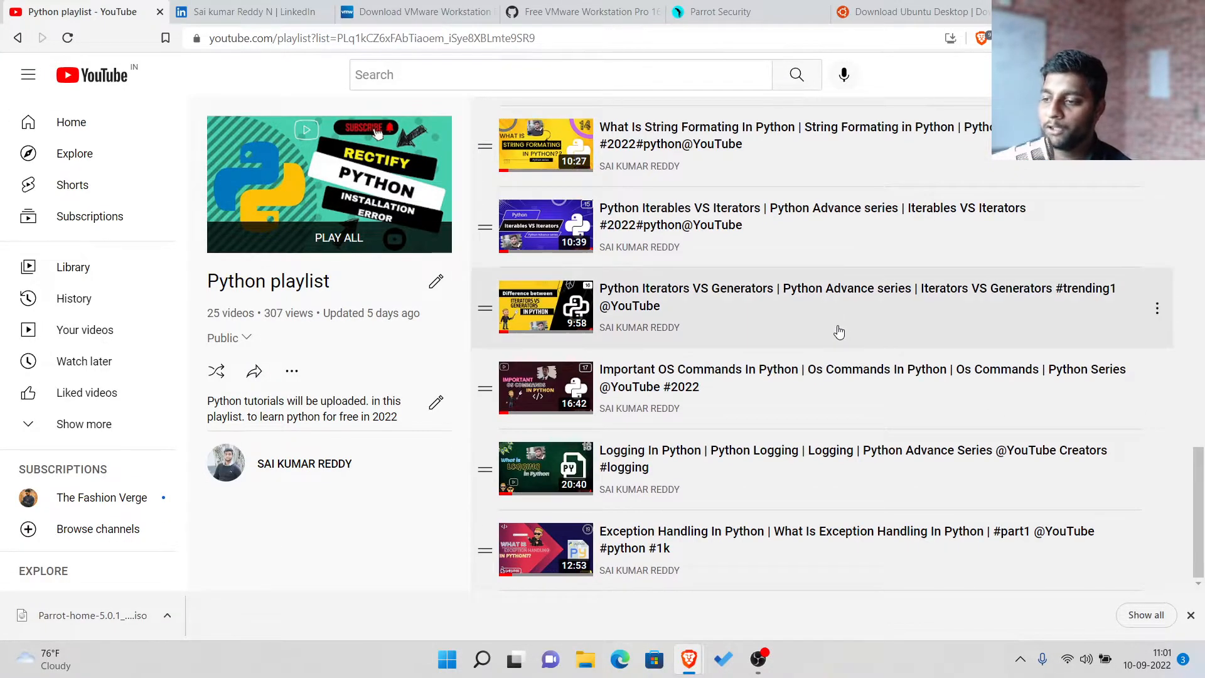
scroll(839, 329, up, 6)
scroll(839, 331, up, 15)
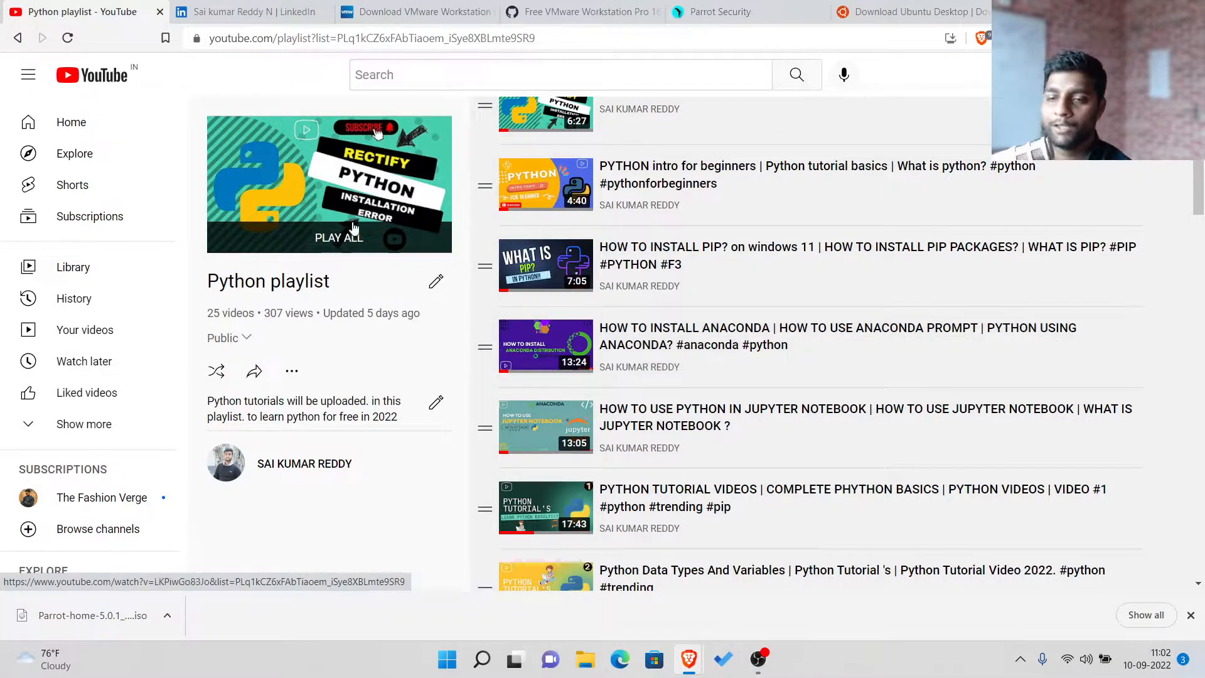
scroll(881, 290, up, 2)
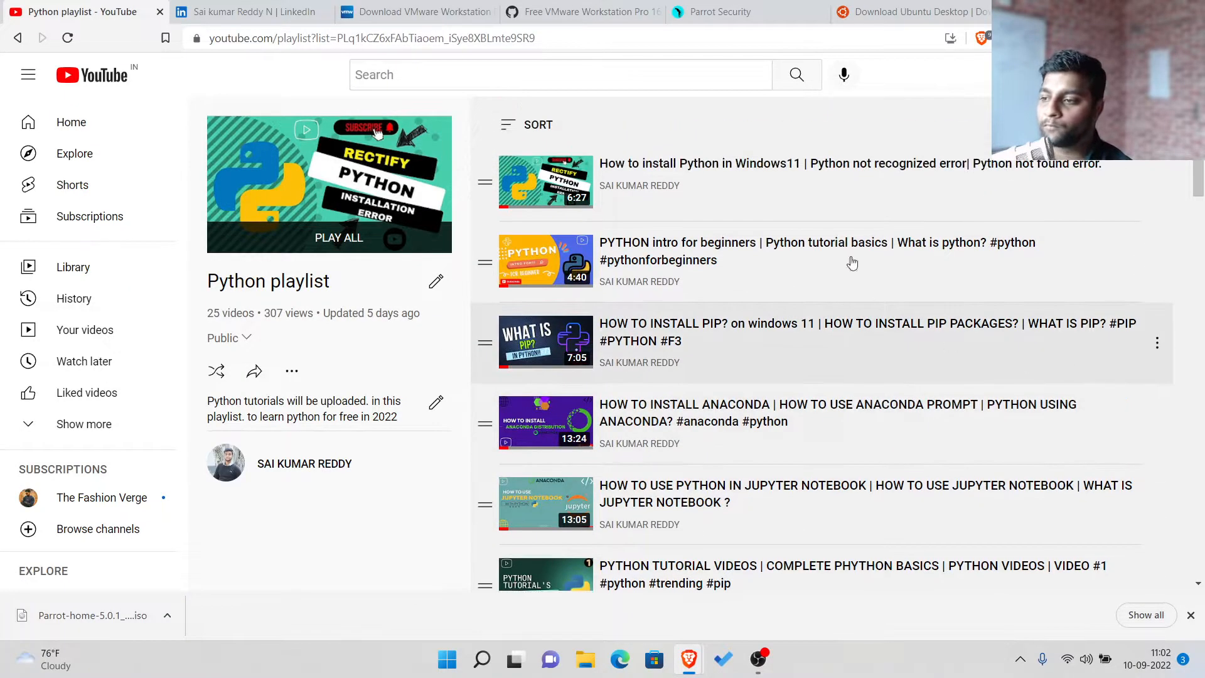
click(18, 37)
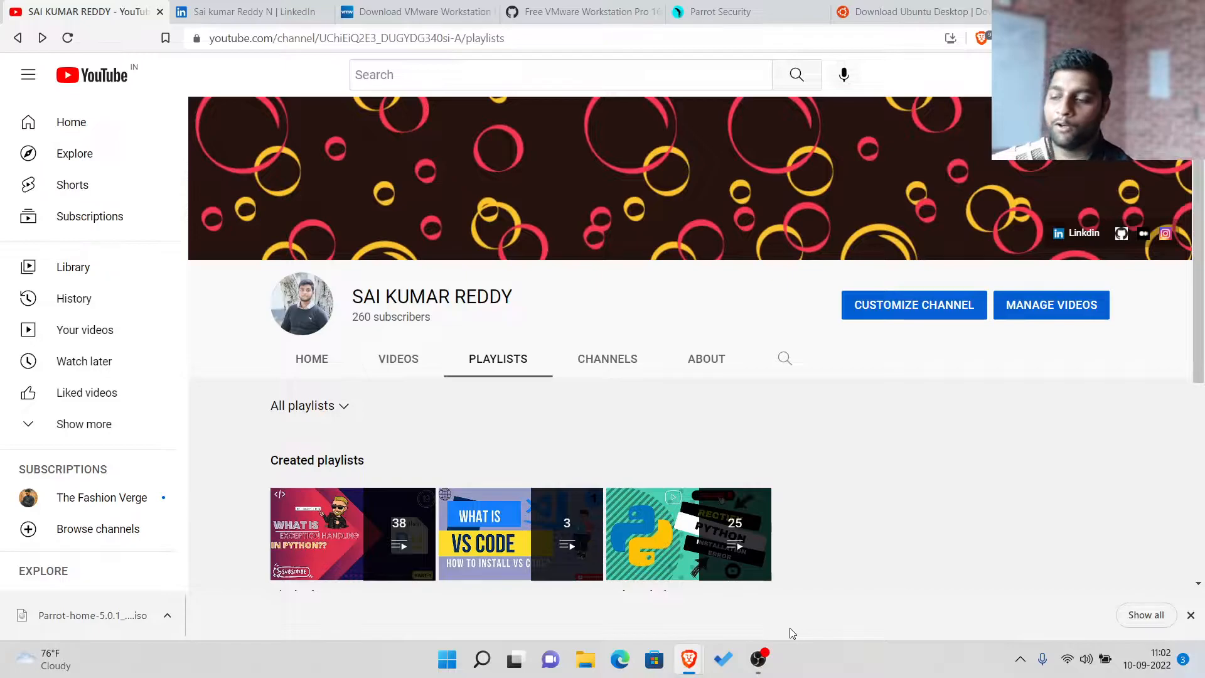
Switch to the Parrot Security download page and review the Home Edition's description and download options.
click(584, 667)
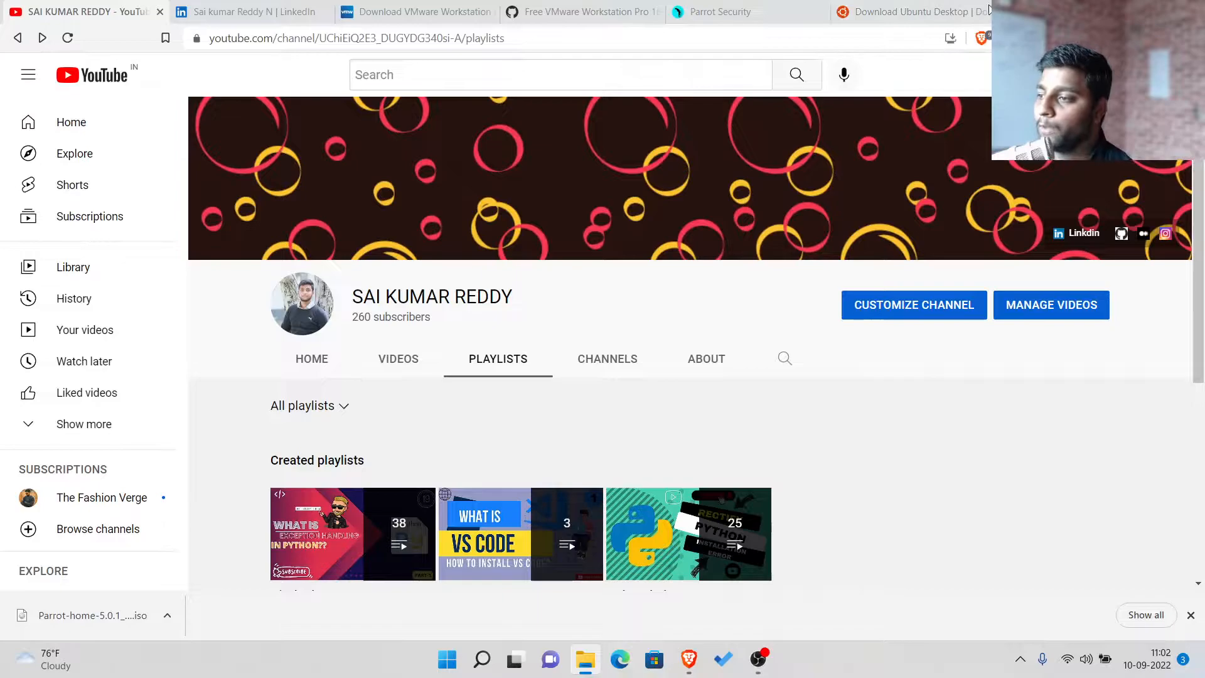
click(762, 10)
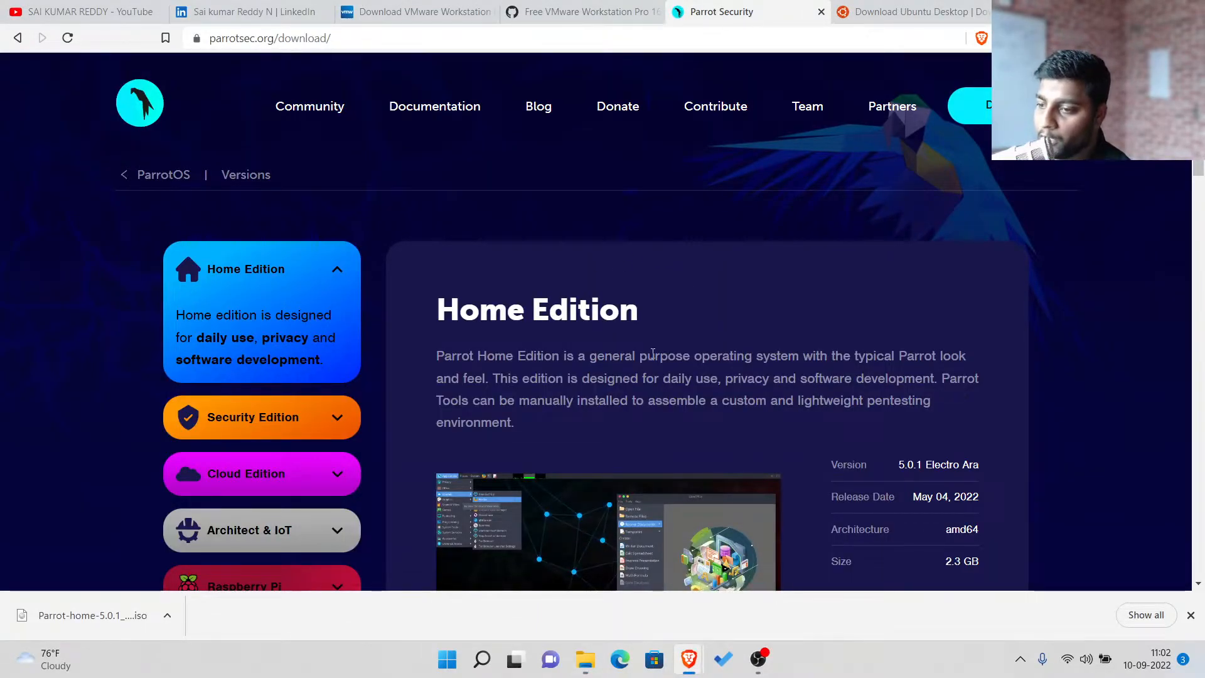
scroll(653, 353, down, 8)
scroll(652, 356, up, 6)
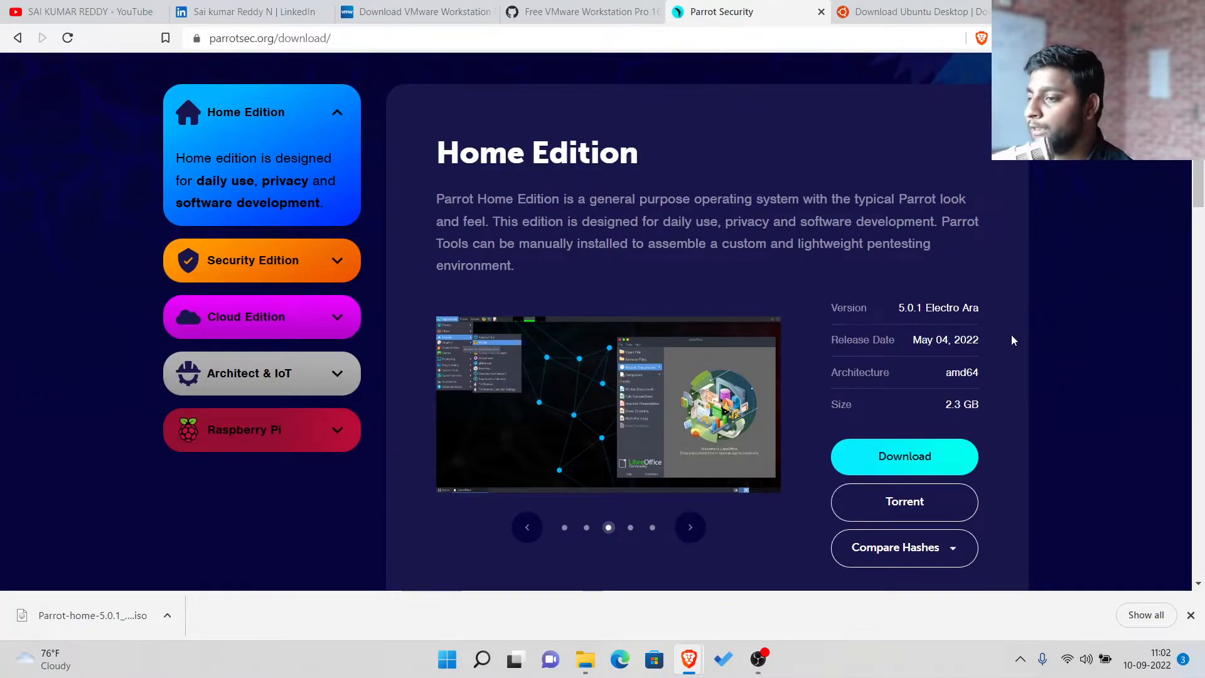
Search Google for "parrot os", open the Parrot Security home page, and dismiss the browser's downloads bar.
click(352, 42)
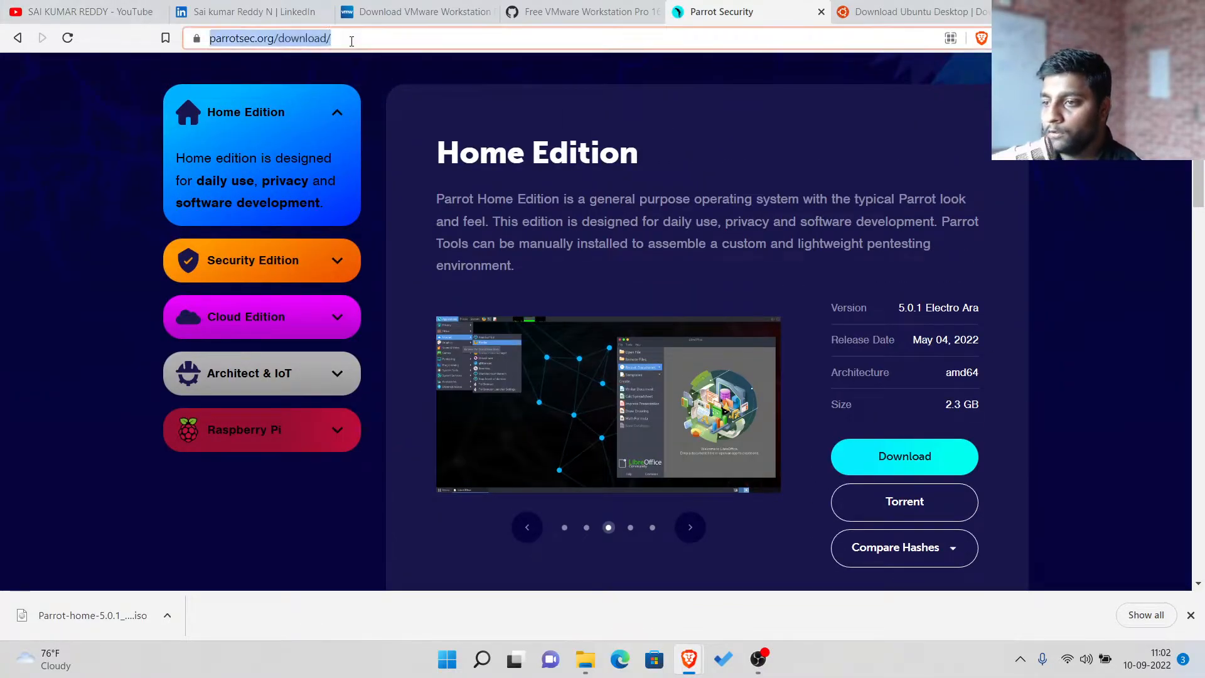
key(BackSpace)
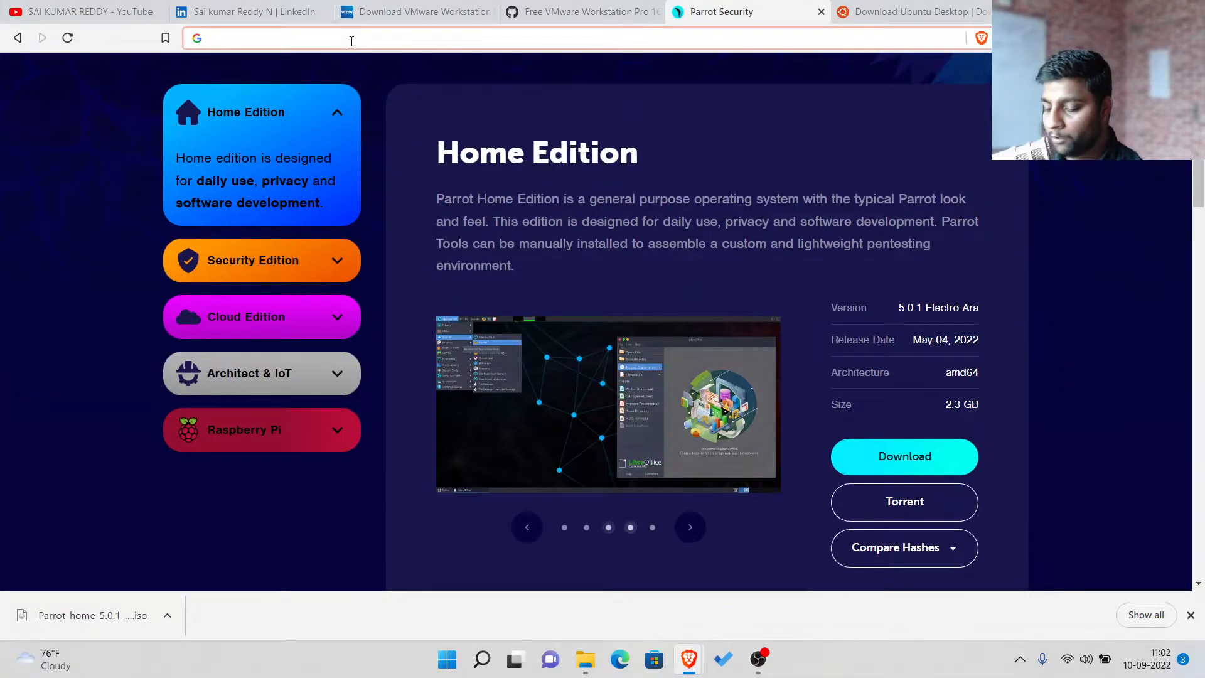
text(ps)
key(BackSpace)
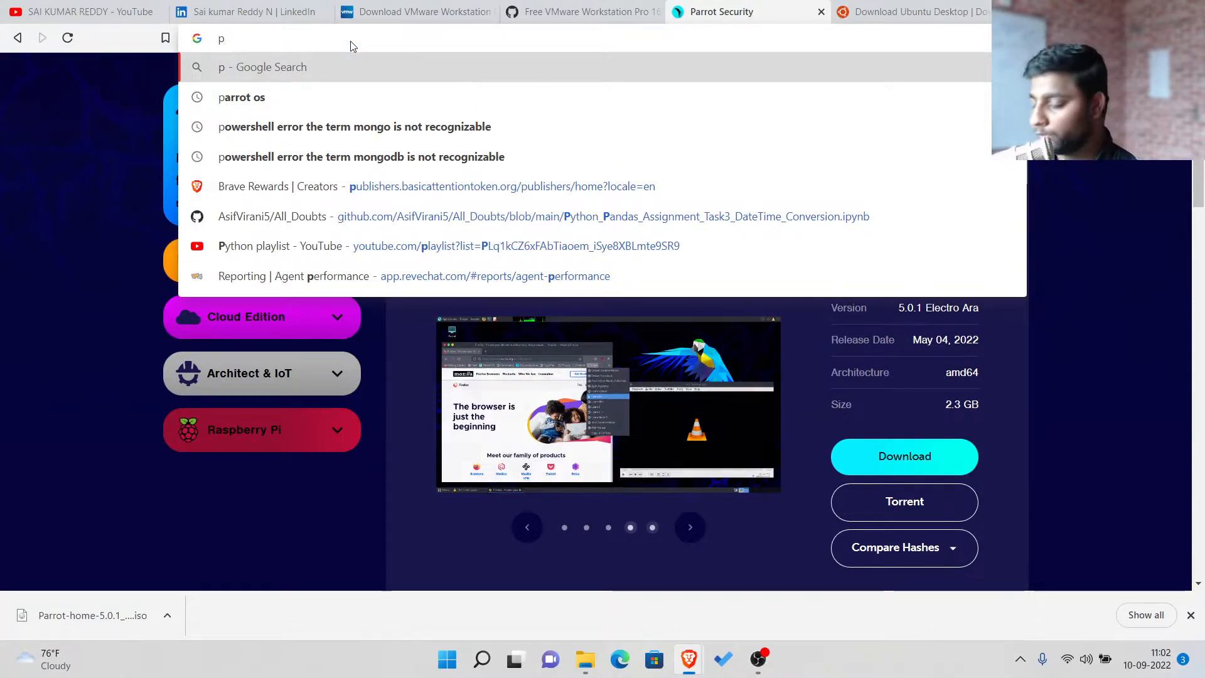
key(Down)
key(Return)
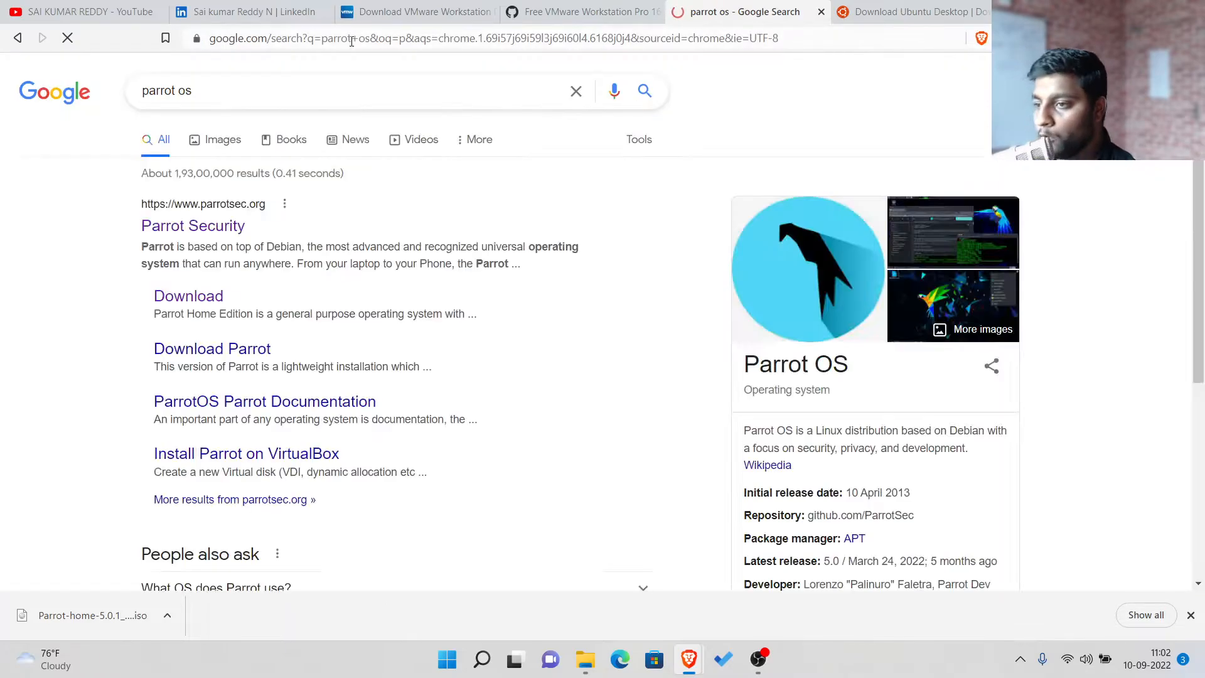
click(213, 228)
scroll(650, 241, down, 3)
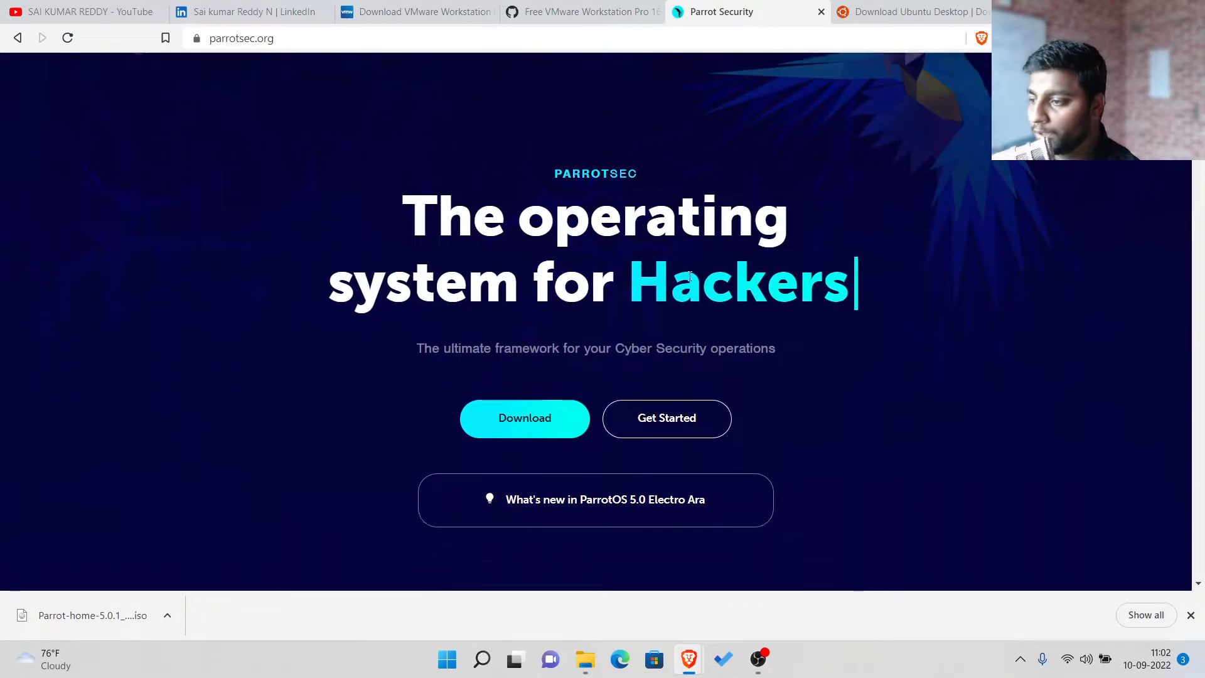
scroll(967, 436, up, 3)
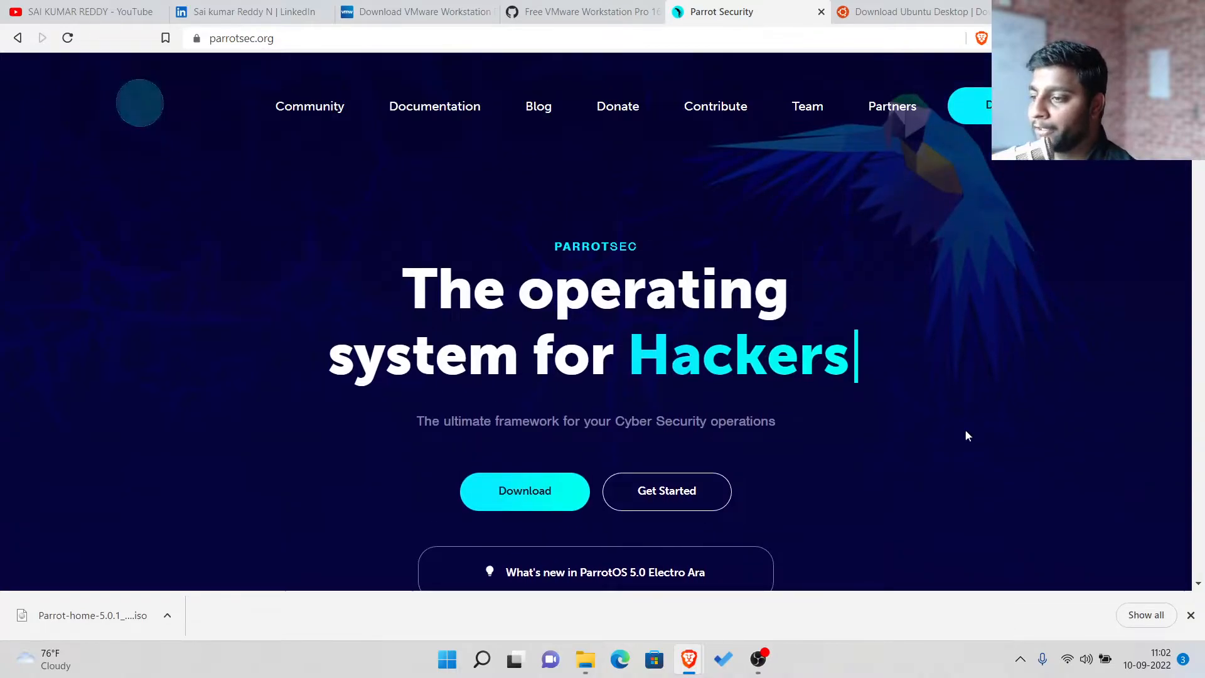
click(1190, 615)
scroll(897, 429, down, 1)
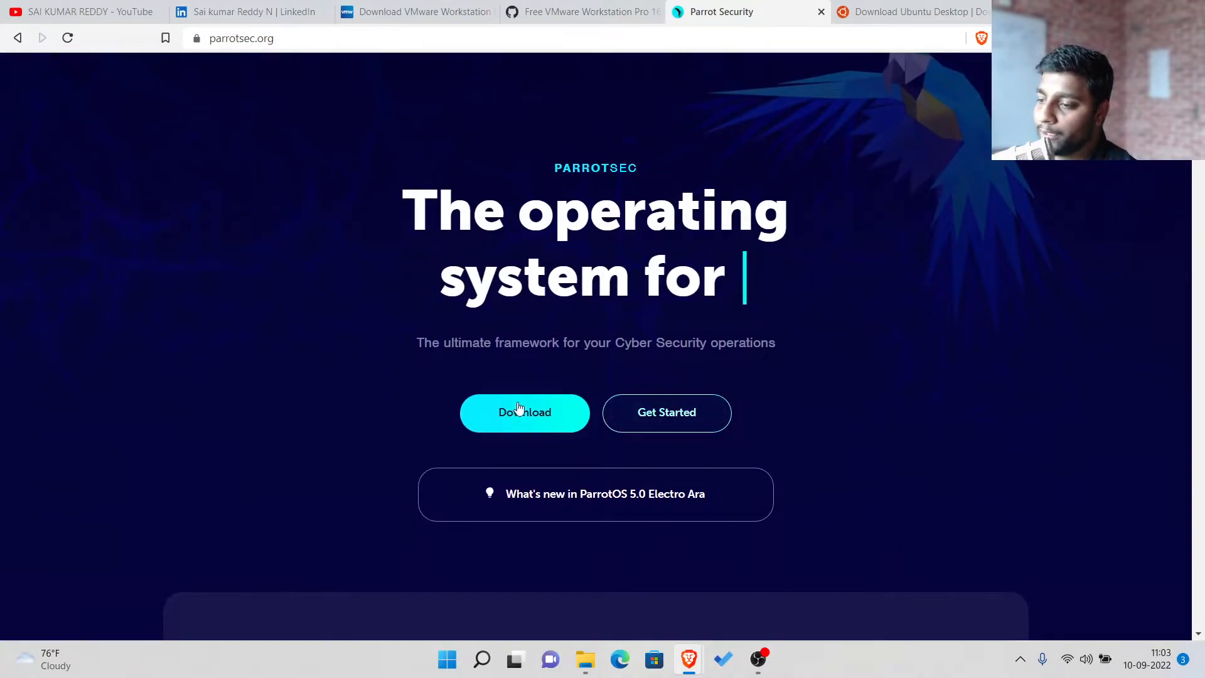
Switch to the Ubuntu Desktop download page and examine the recommended system requirements for Ubuntu 22.04.1 LTS.
click(923, 12)
scroll(713, 251, up, 5)
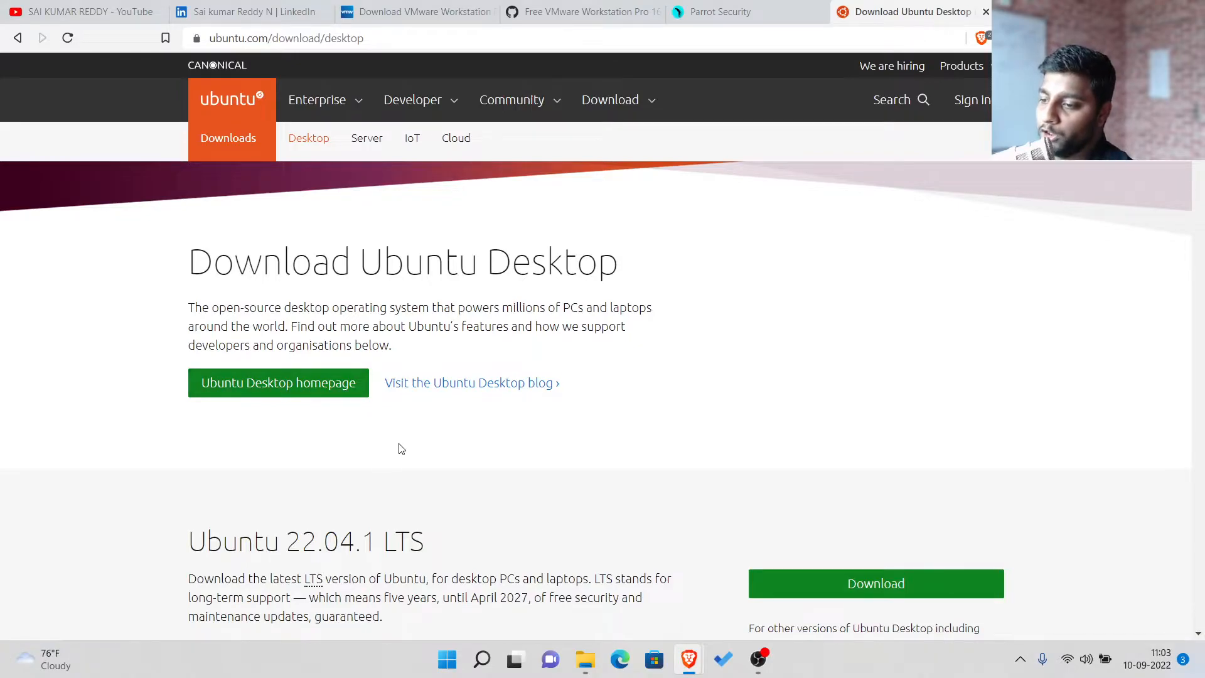
scroll(401, 448, down, 2)
scroll(395, 214, up, 1)
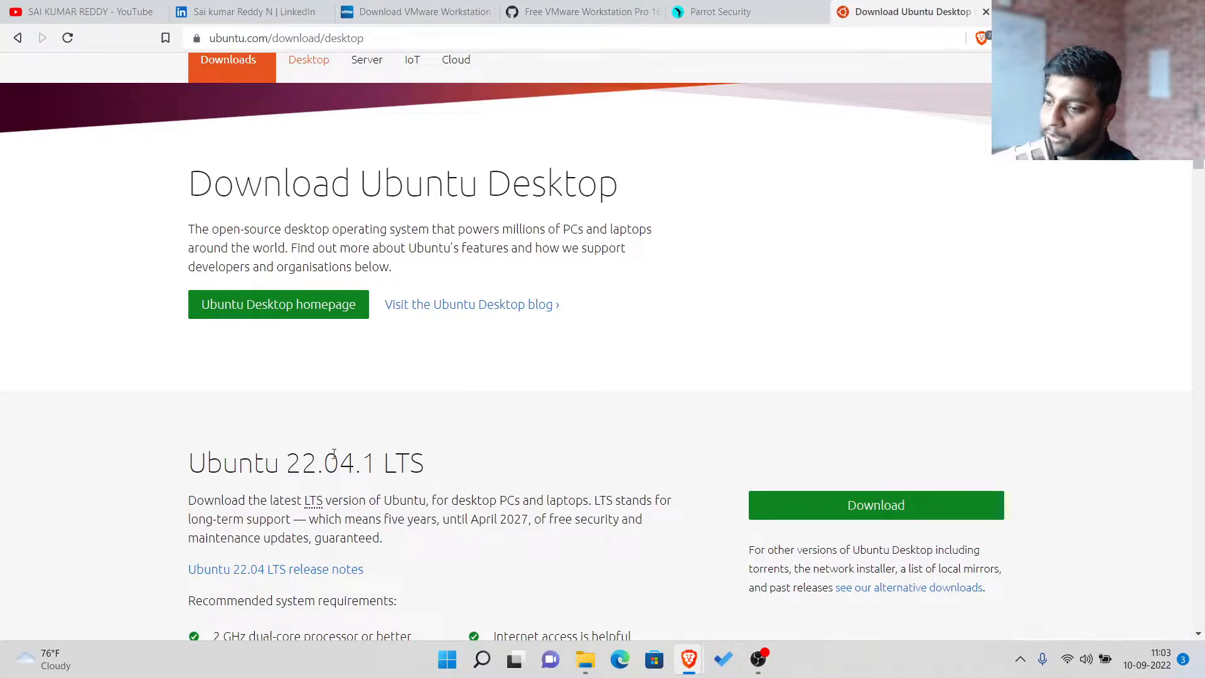
scroll(361, 480, down, 1)
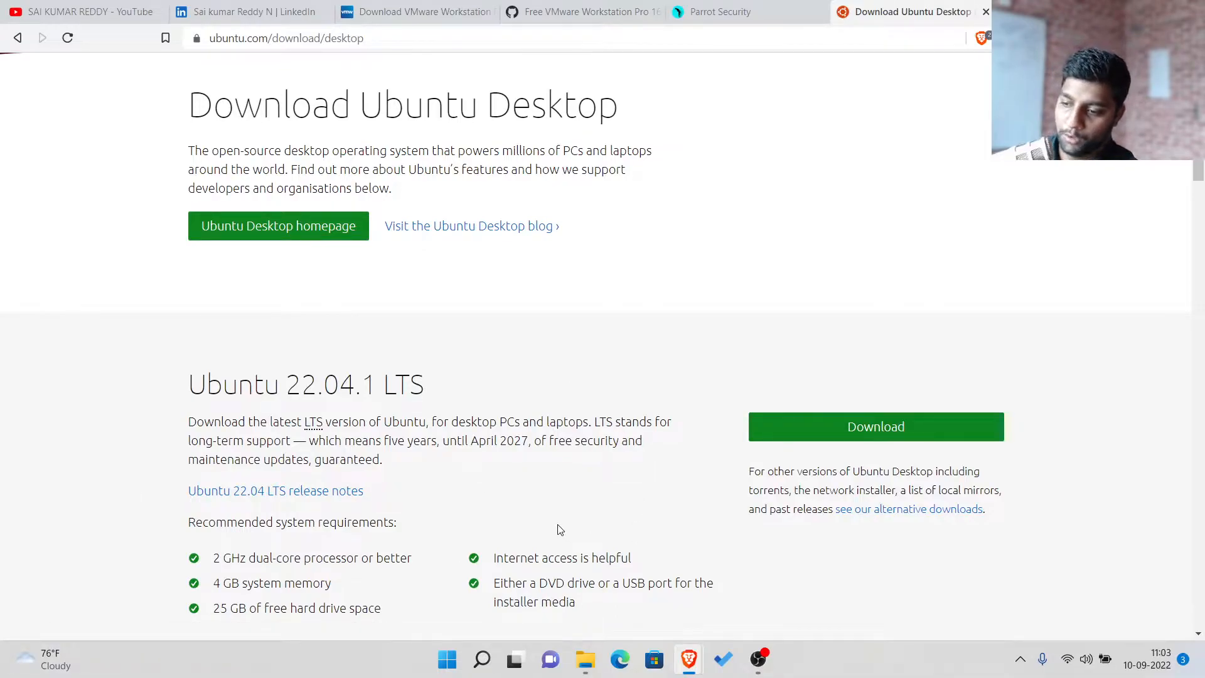
scroll(310, 557, down, 1)
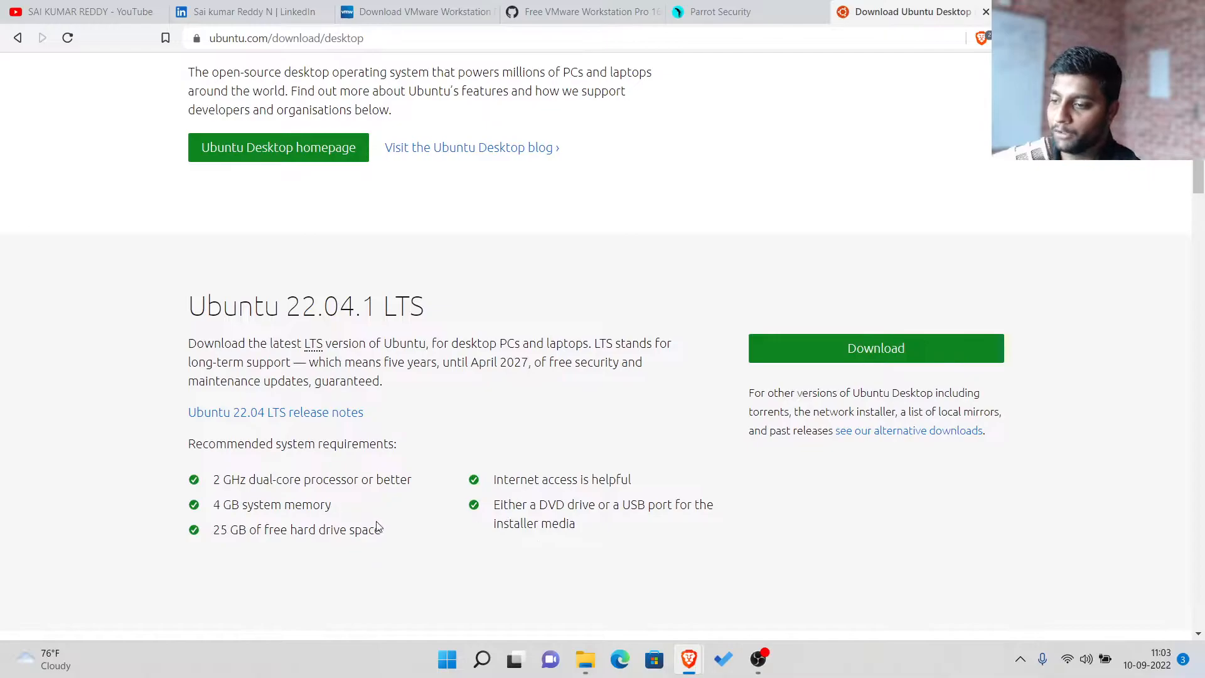
drag(607, 538, 202, 482)
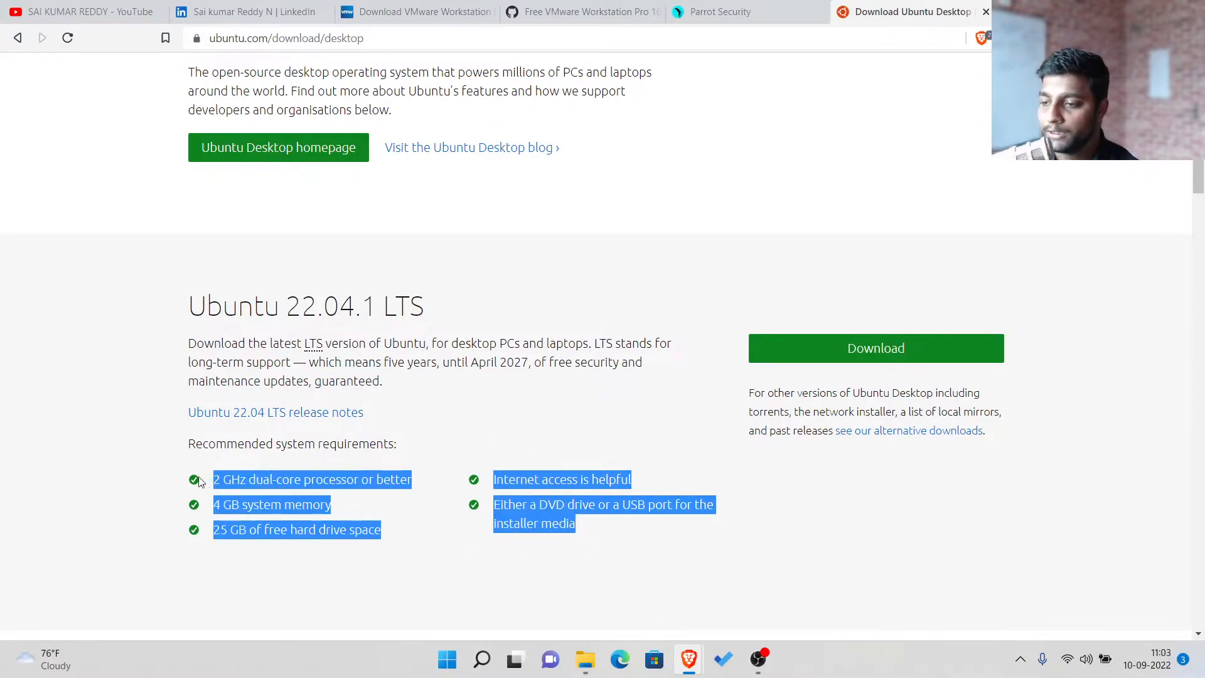
click(123, 437)
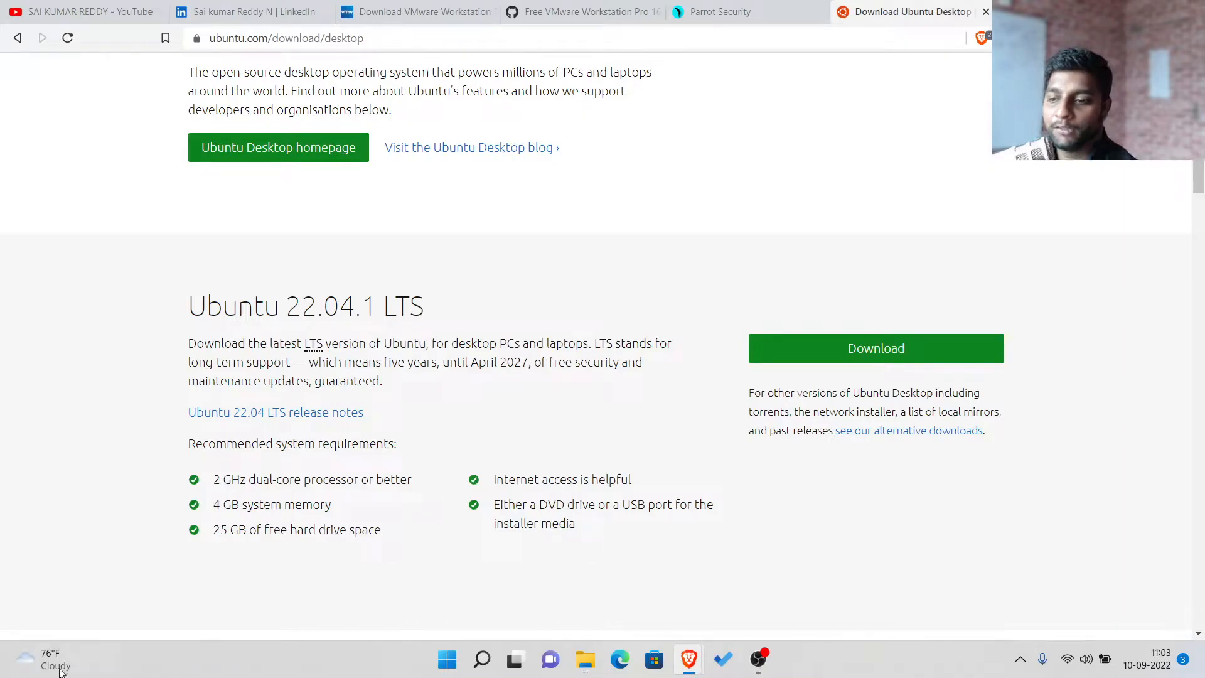
Switch to File Explorer, open the Downloads folder, and cut the Parrot-home-5.0.1_amd64 disc image.
click(584, 663)
drag(27, 353, 738, 2)
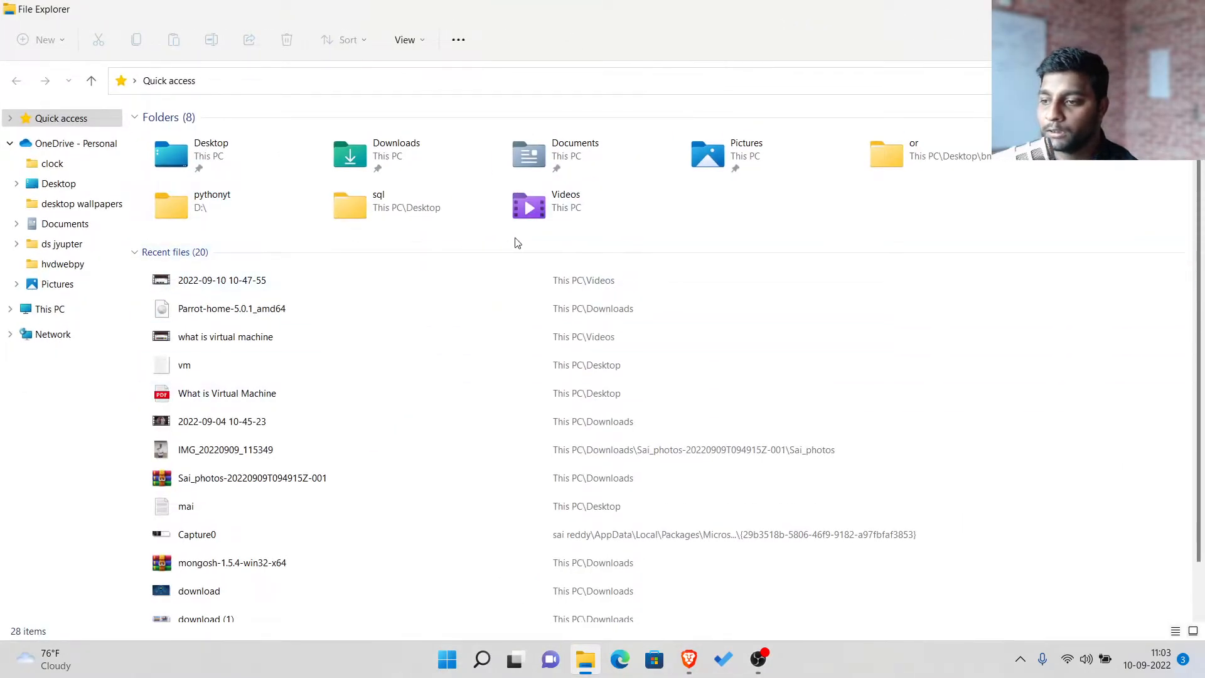
click(414, 155)
double_click(413, 155)
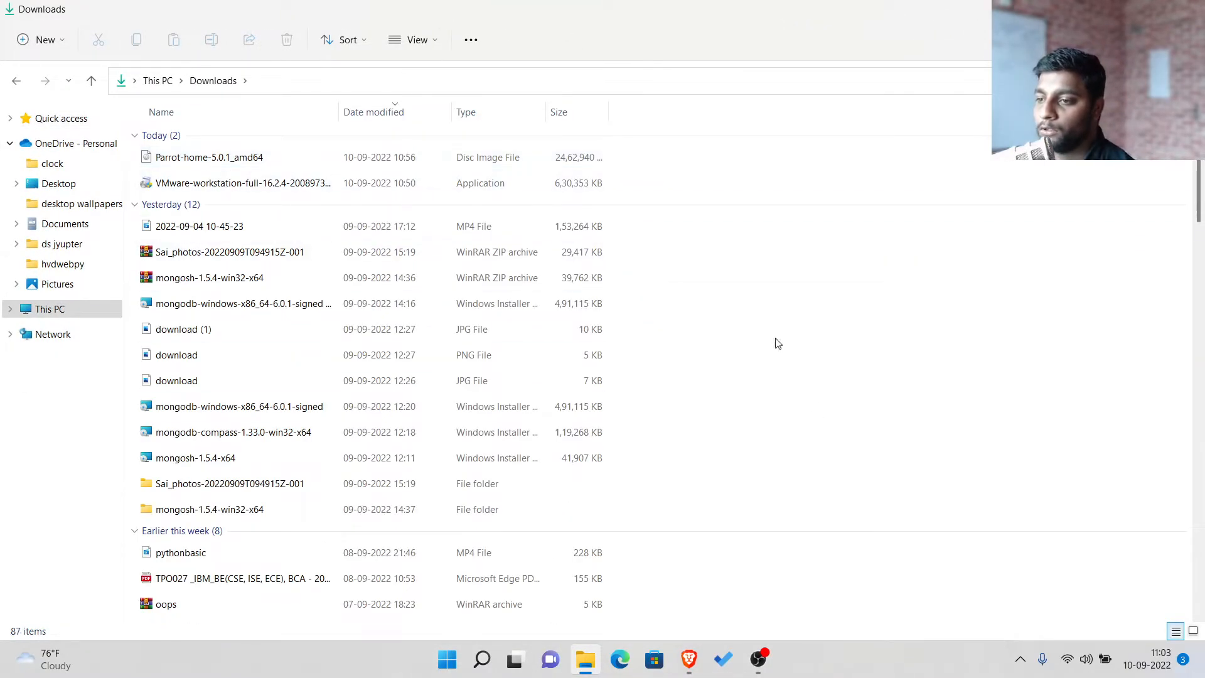
click(211, 158)
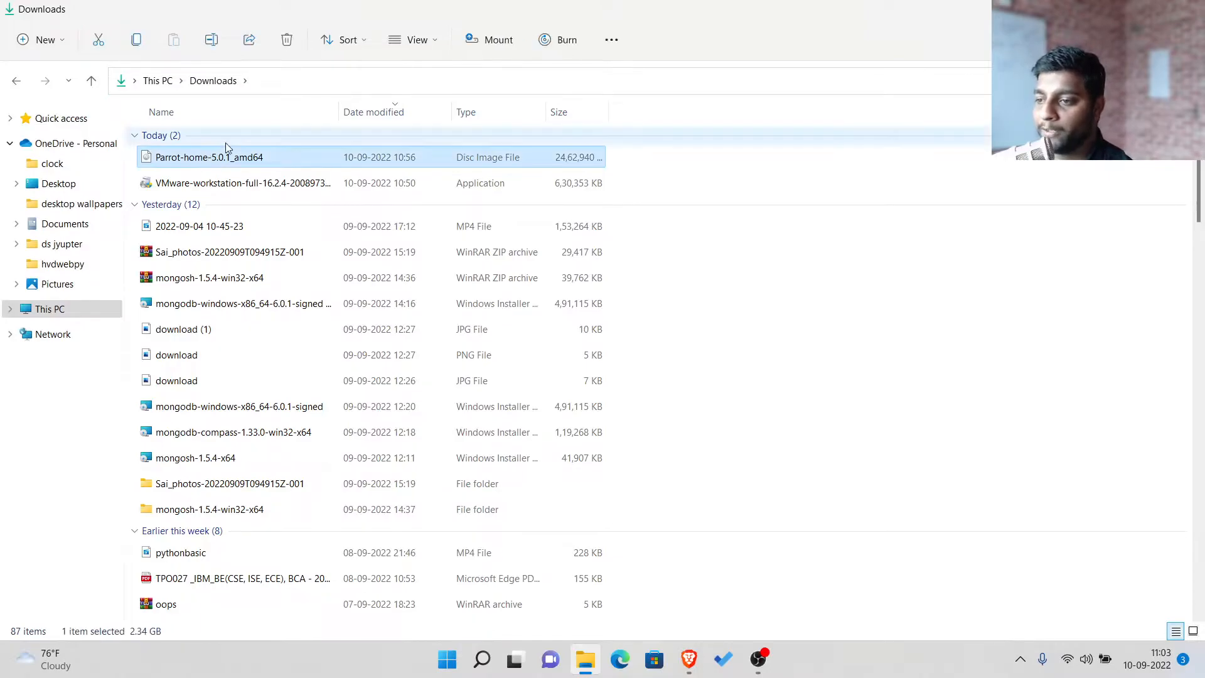
click(101, 40)
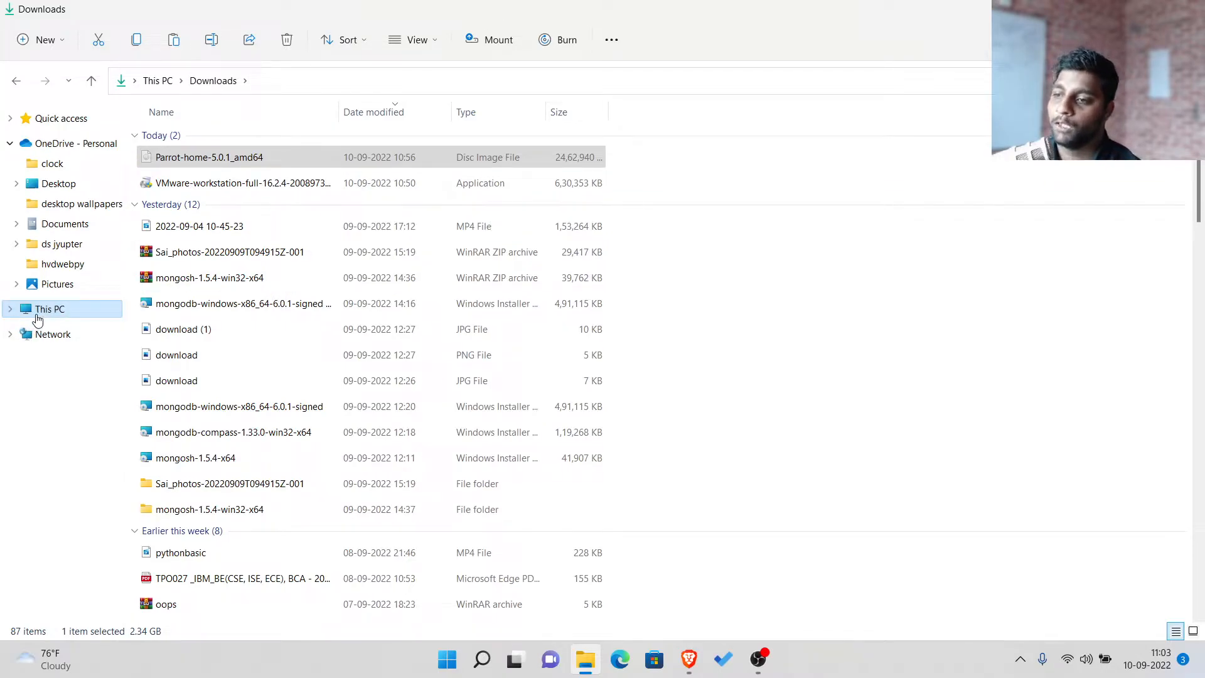
Create a folder named VM on Local Disk (C:) and paste the cut Parrot-home-5.0.1_amd64 disc image into it.
click(51, 309)
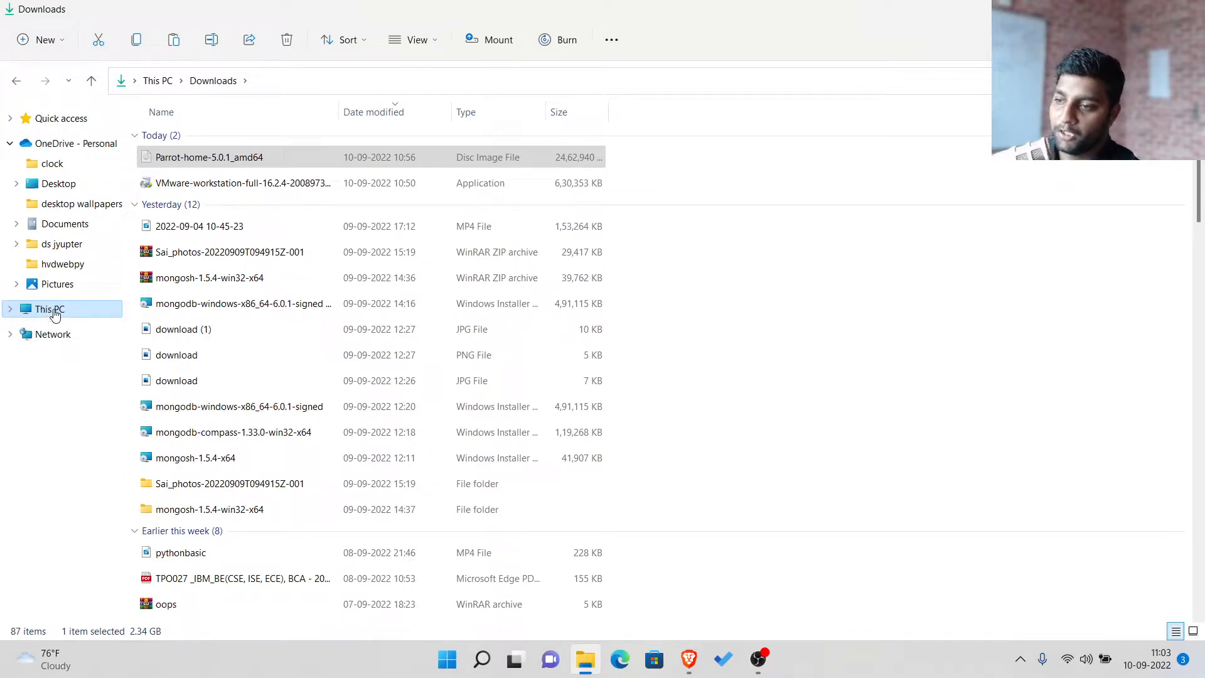
double_click(224, 245)
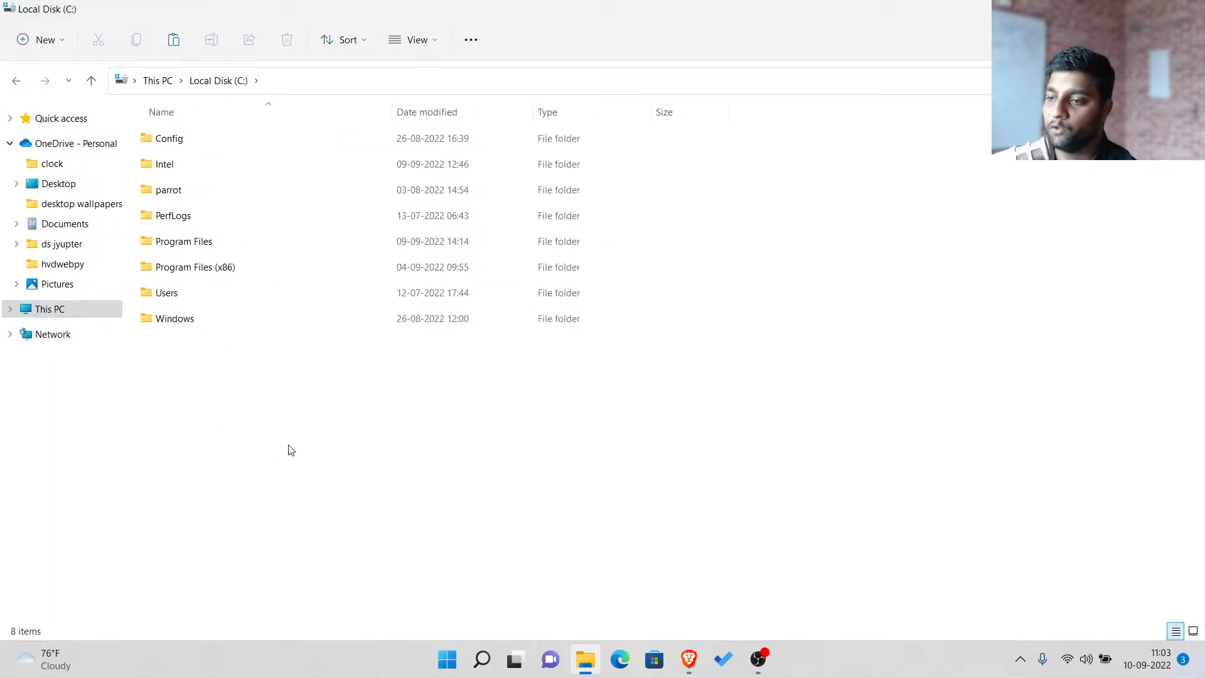
right_click(325, 405)
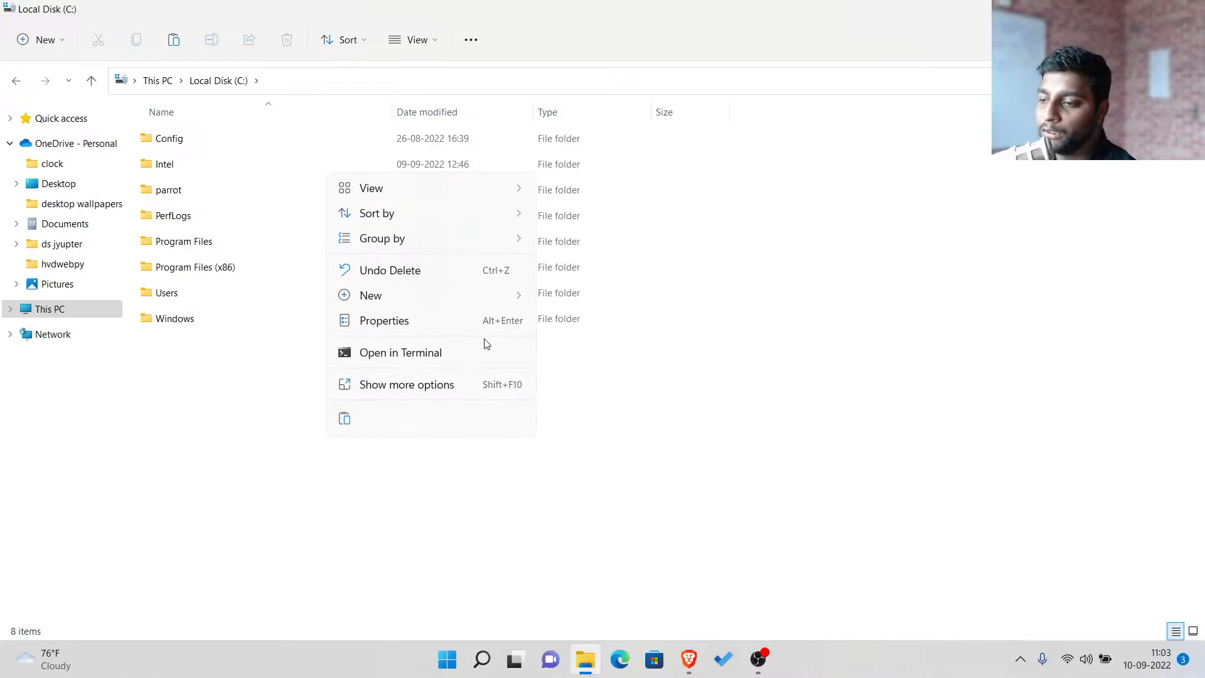
mouse_move(389, 298)
click(545, 302)
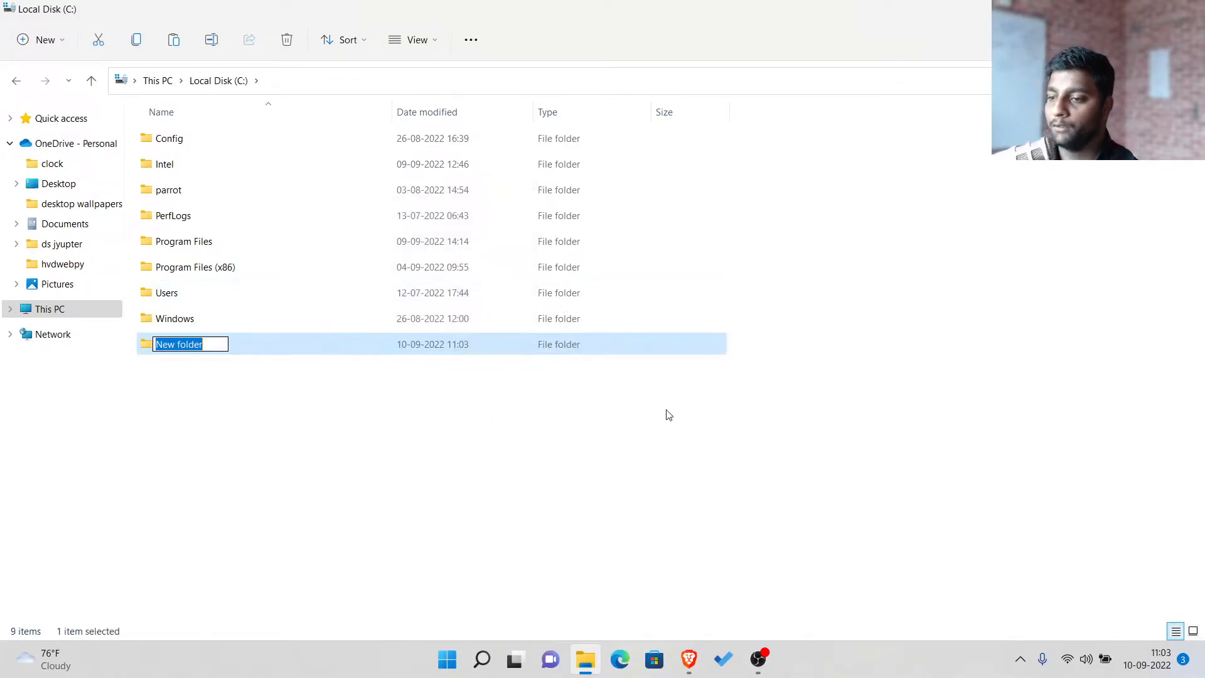
key(BackSpace)
text(p)
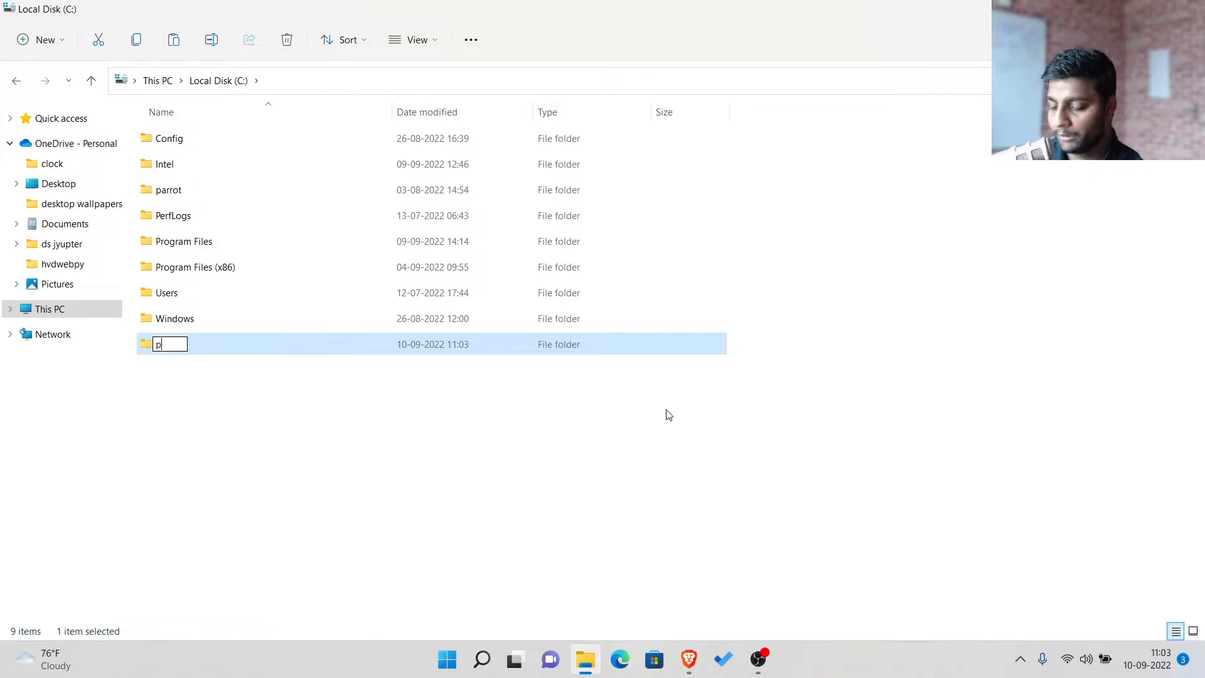
key(BackSpace)
text(VM)
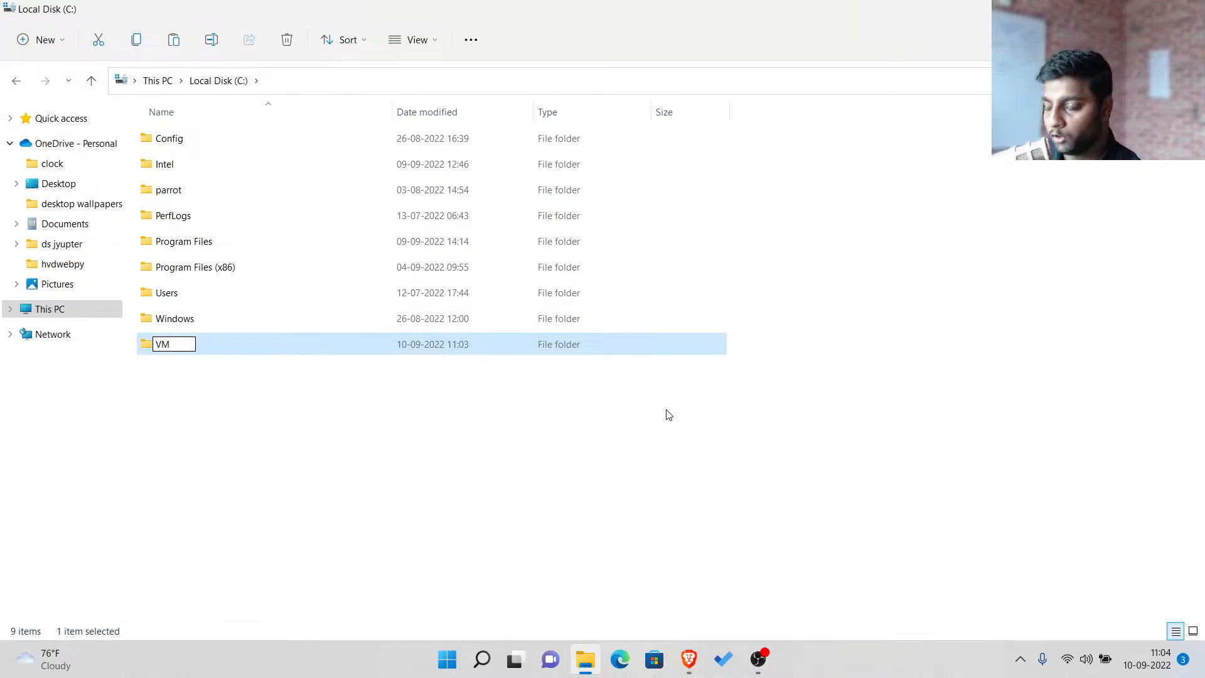
key(Return)
key(Return)
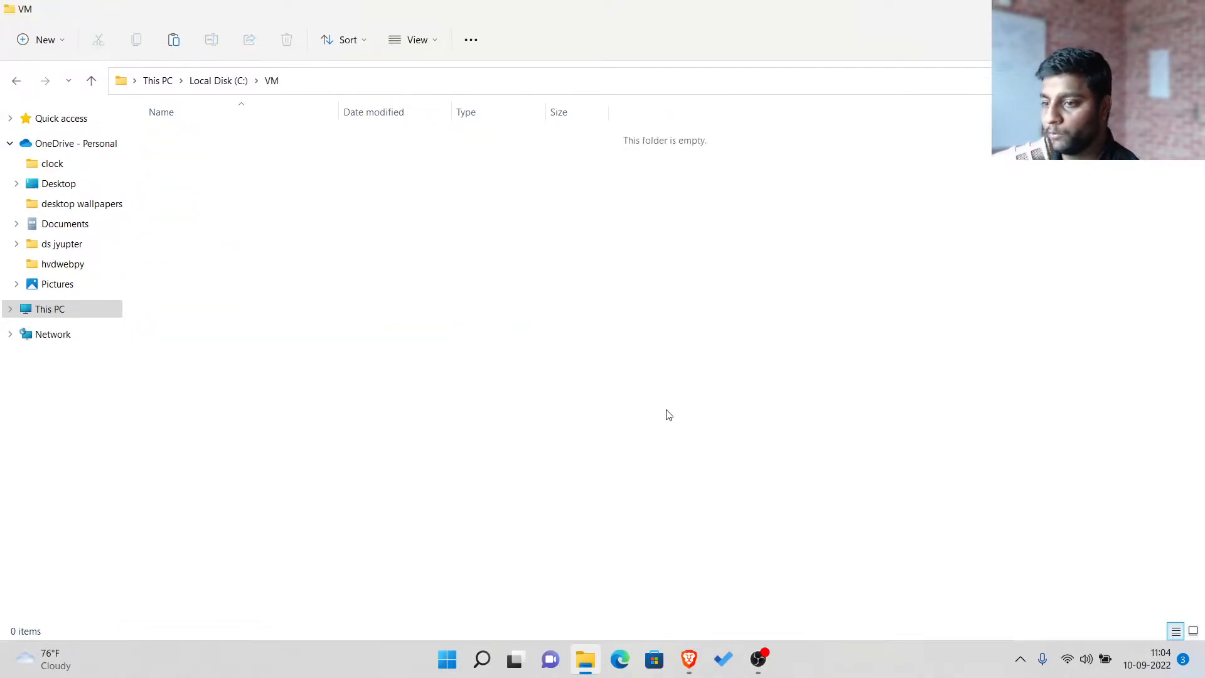
key(ctrl+v)
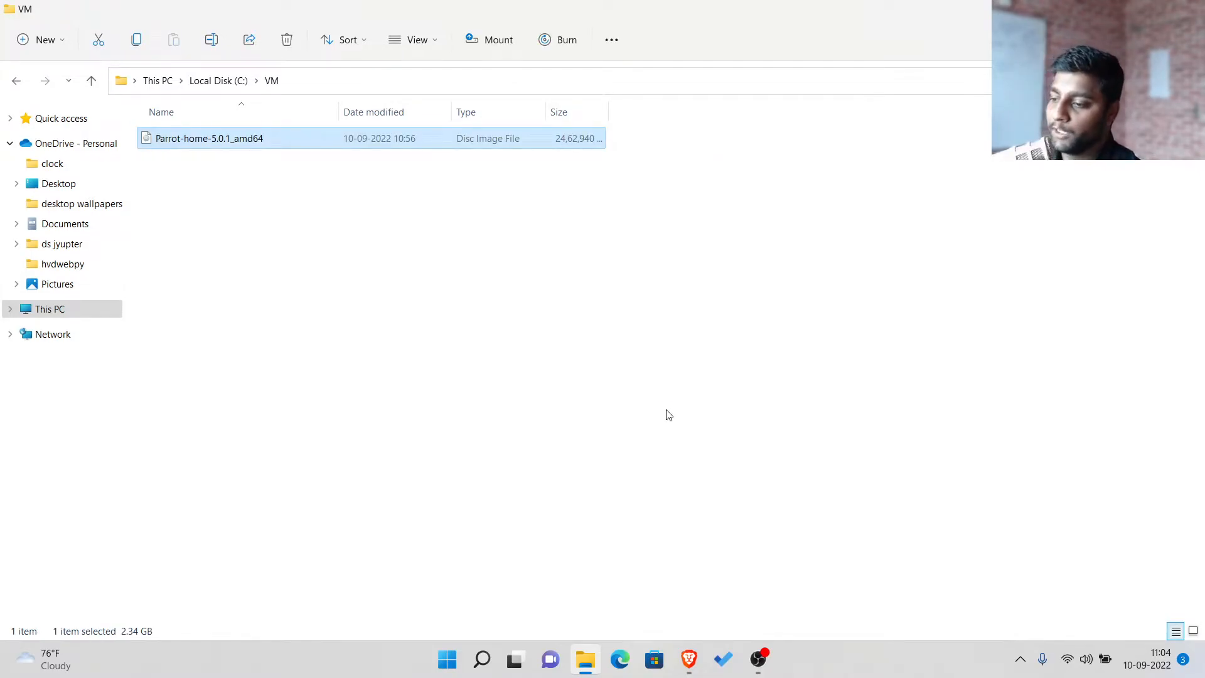
Launch VMware Workstation Pro from the recent apps and maximize its window.
click(728, 398)
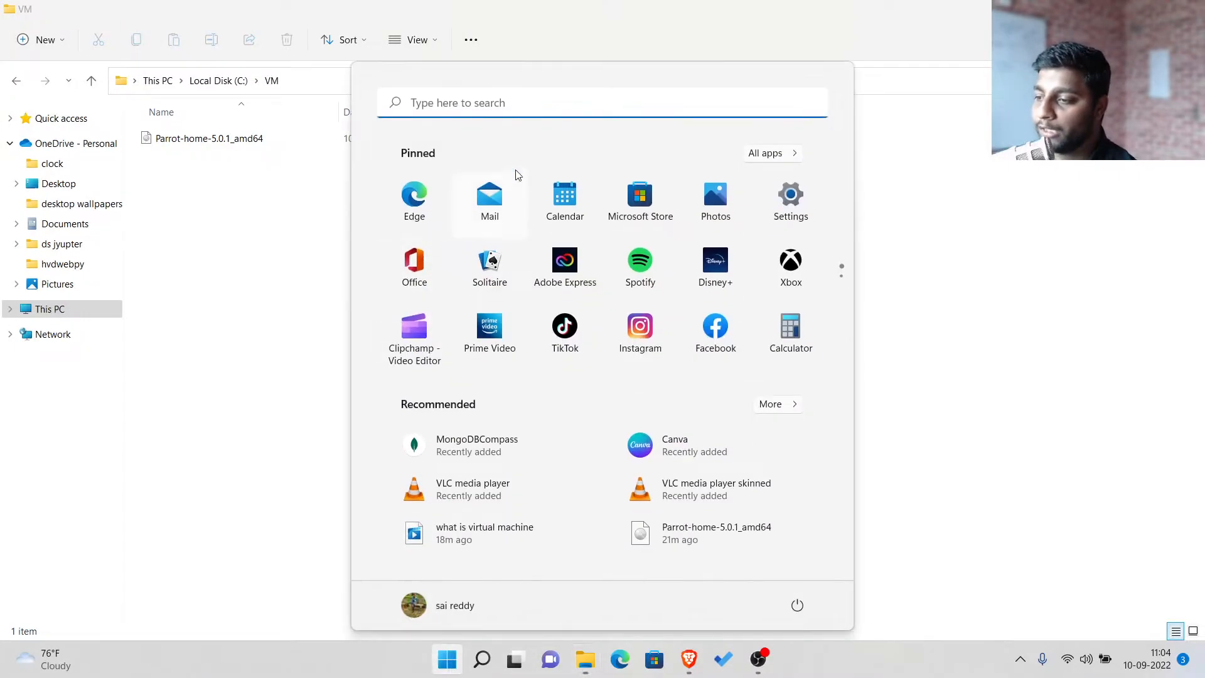
click(560, 103)
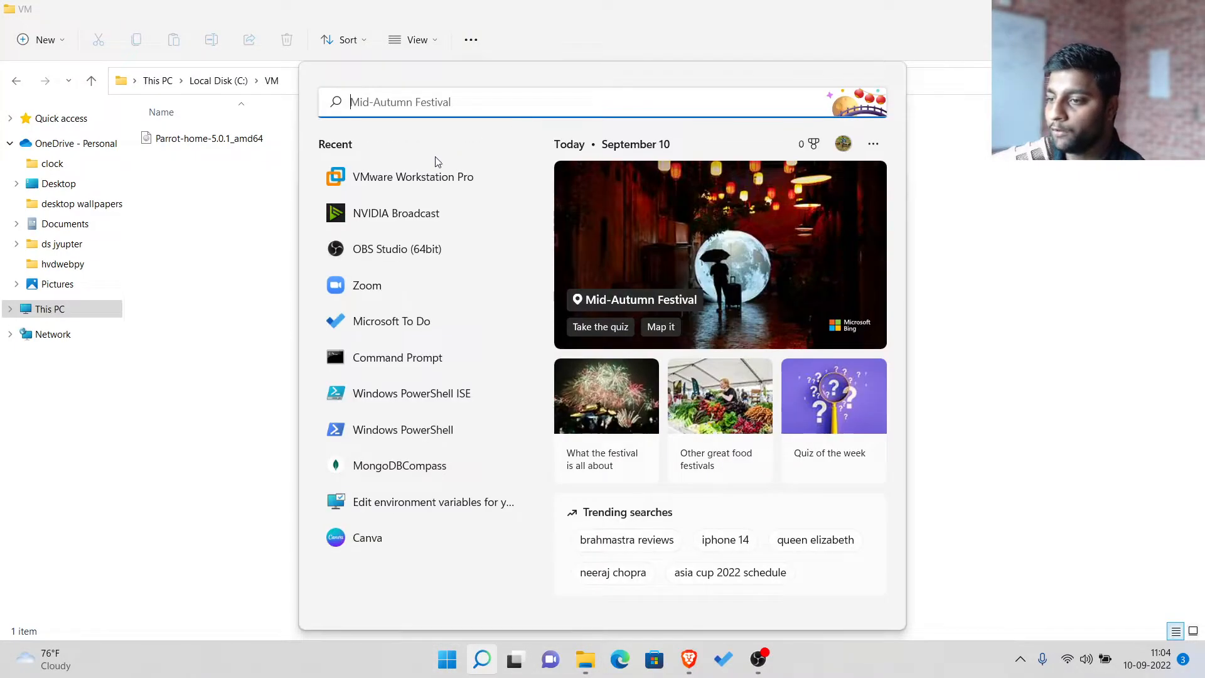
click(430, 174)
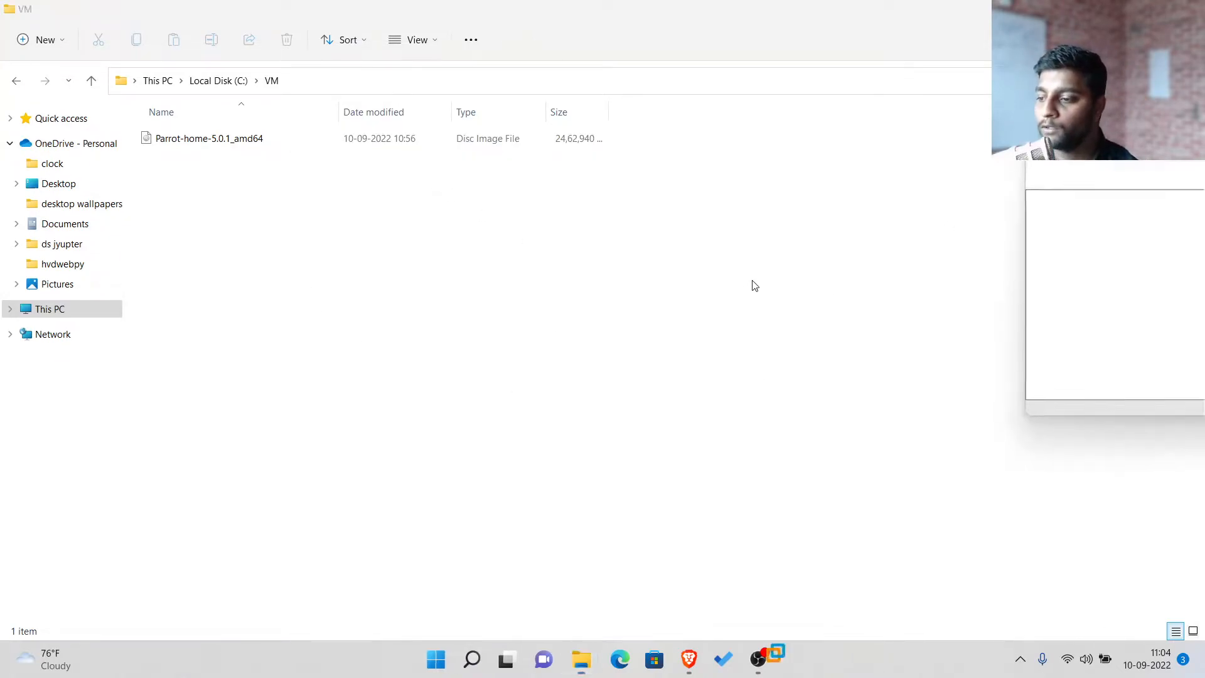
drag(1125, 149, 764, 79)
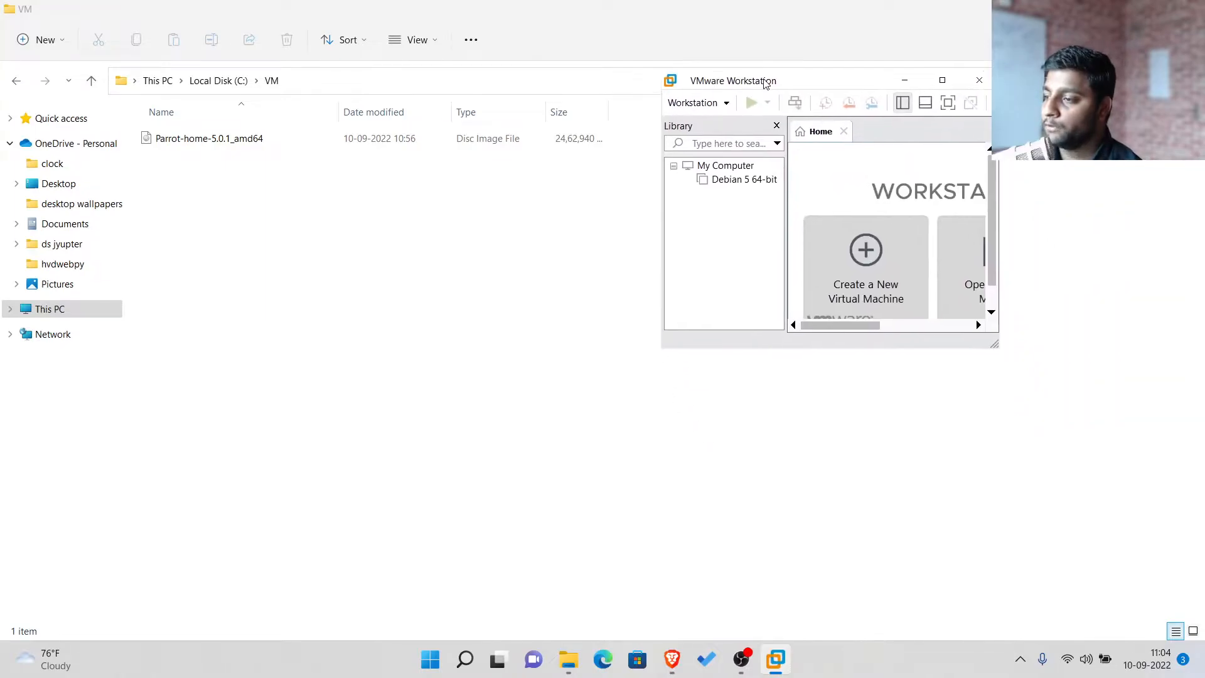
click(939, 79)
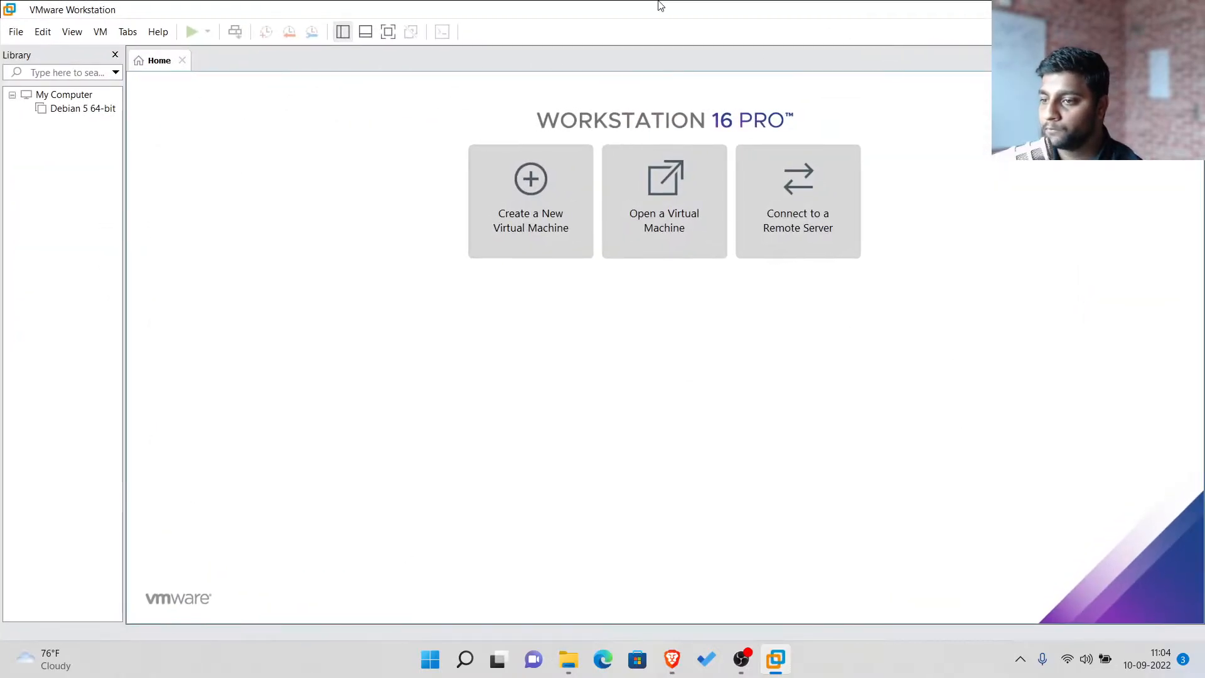
Start a new virtual machine with the typical configuration and use C:\VM\Parrot-home-5.0.1_amd64.iso as its installer disc image.
click(562, 213)
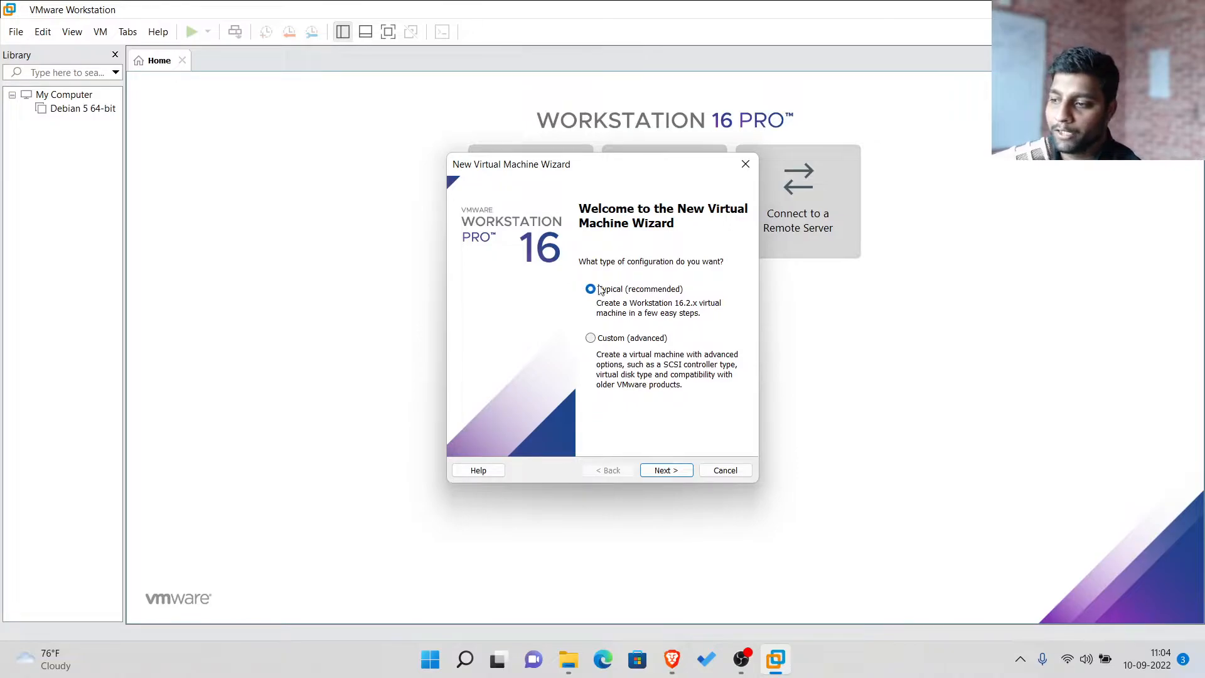
click(665, 472)
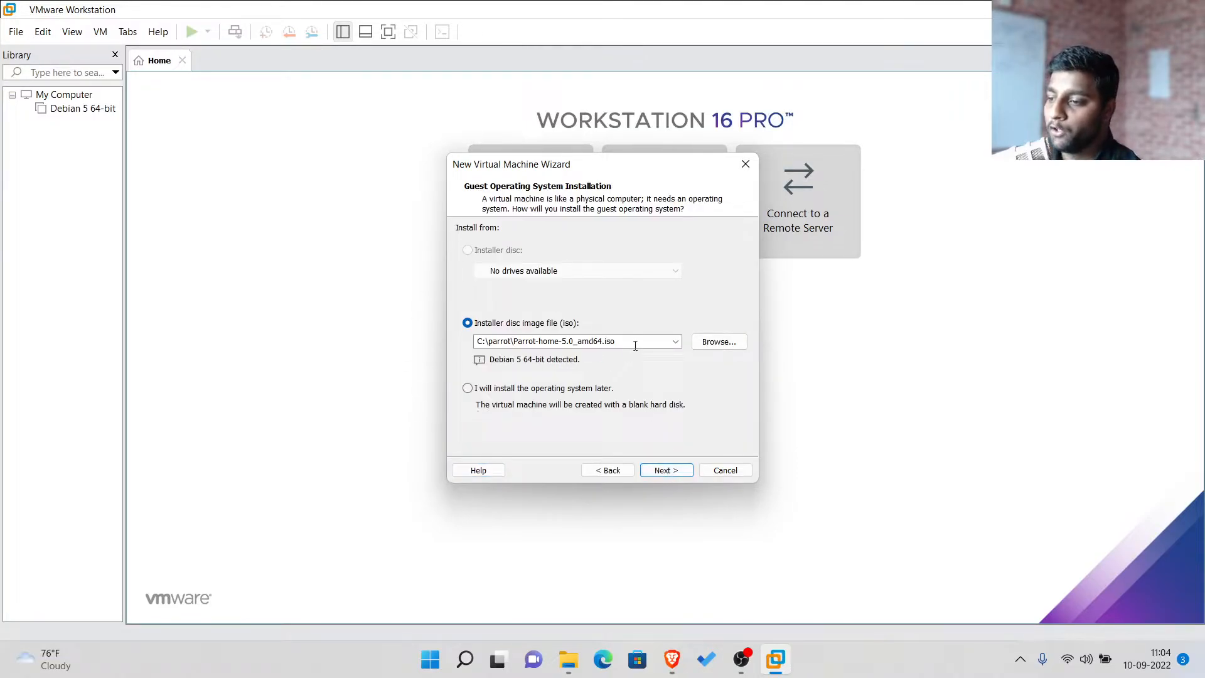
click(728, 342)
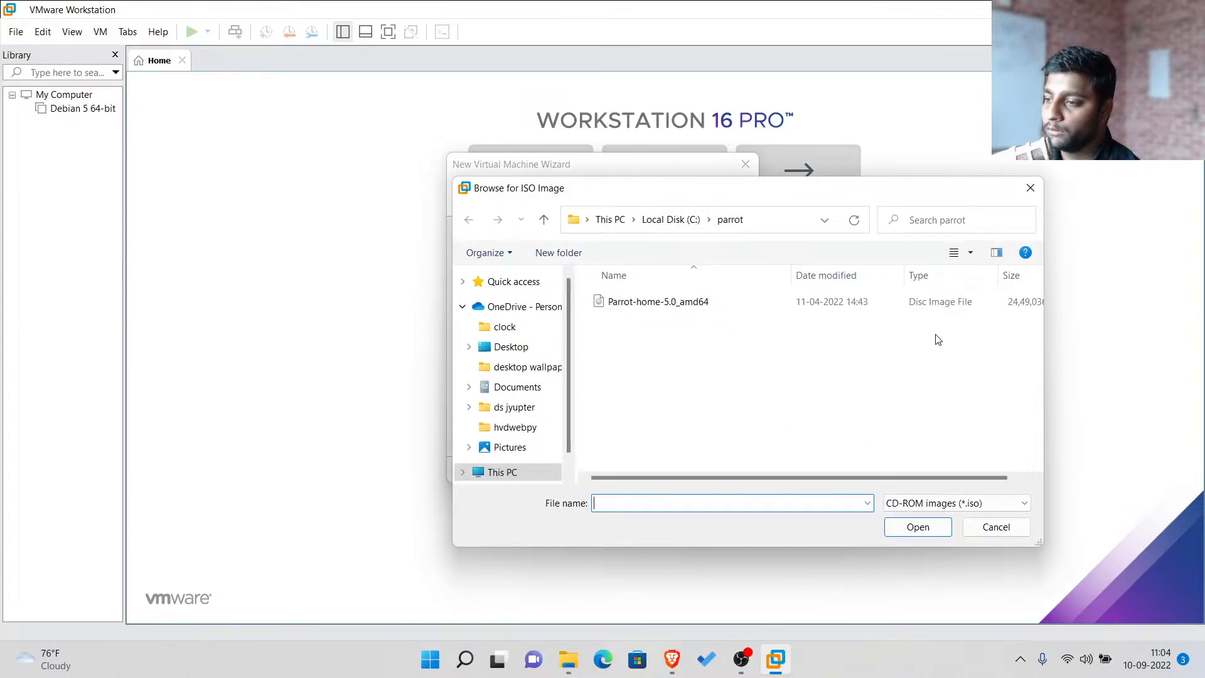
click(501, 472)
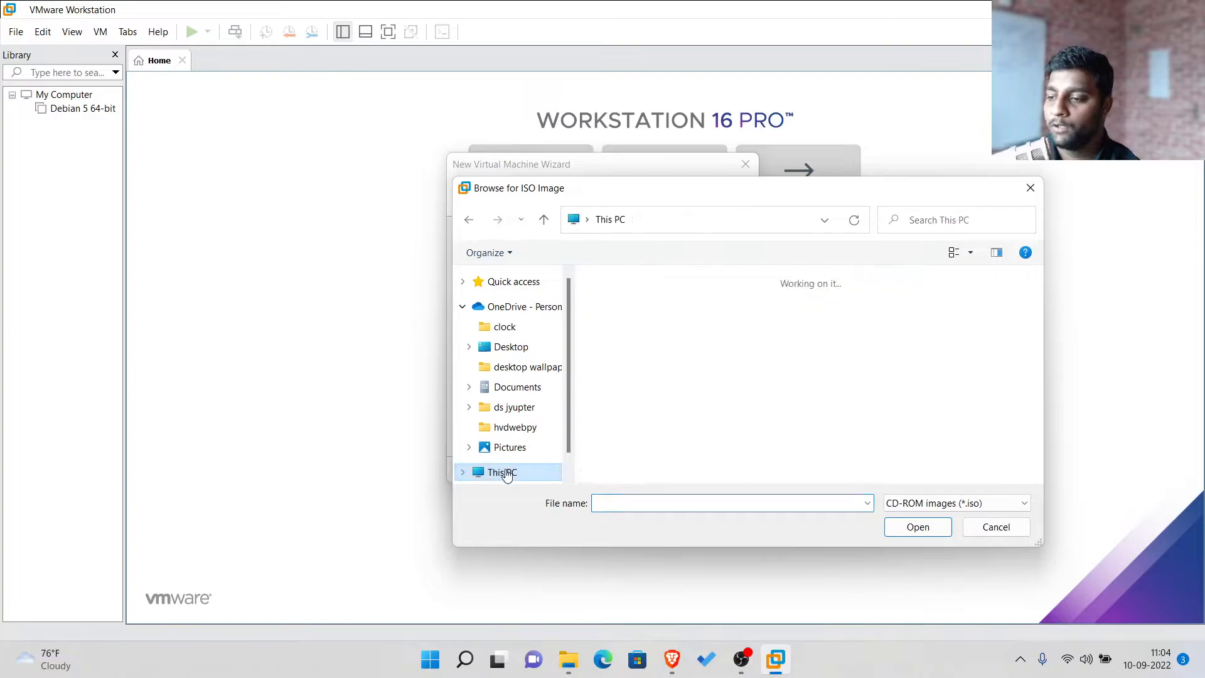
double_click(637, 448)
scroll(640, 450, down, 1)
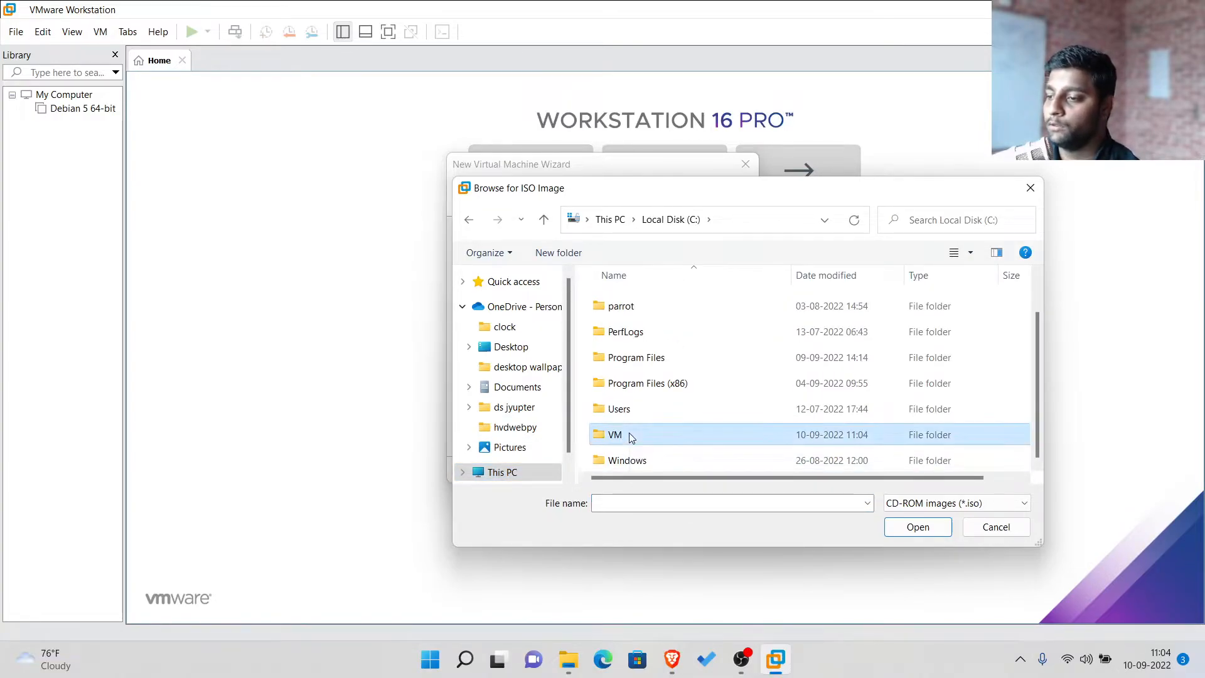
double_click(624, 439)
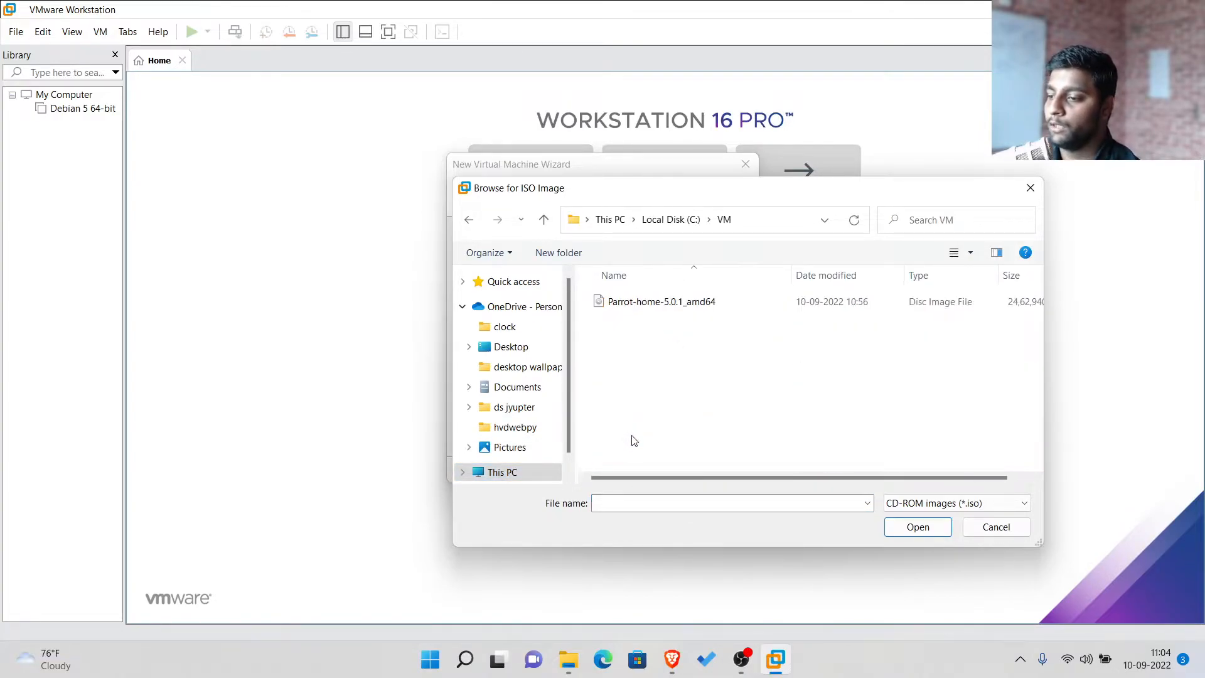
click(706, 306)
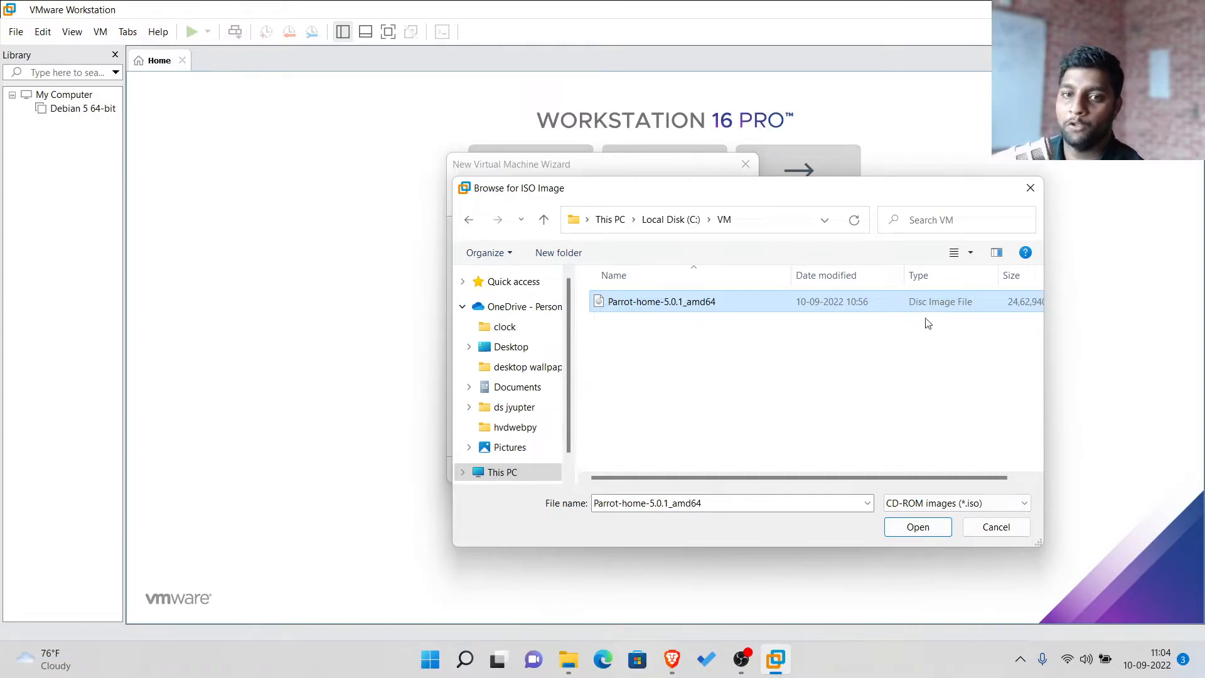
click(917, 528)
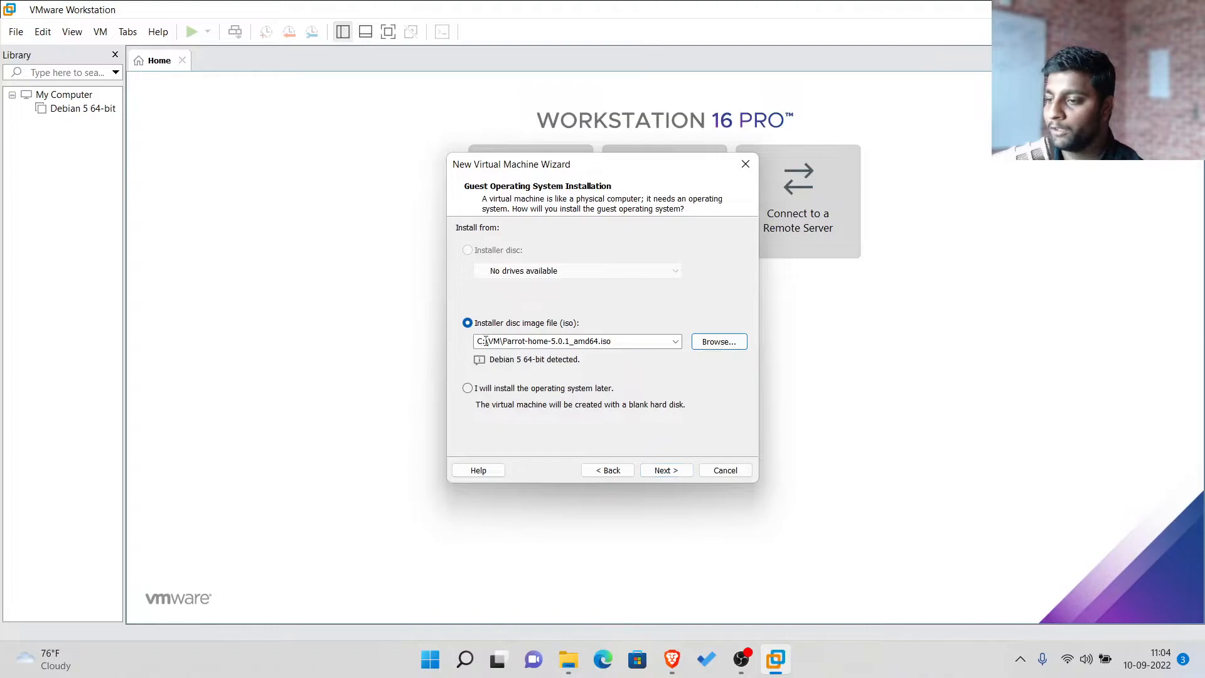
click(668, 470)
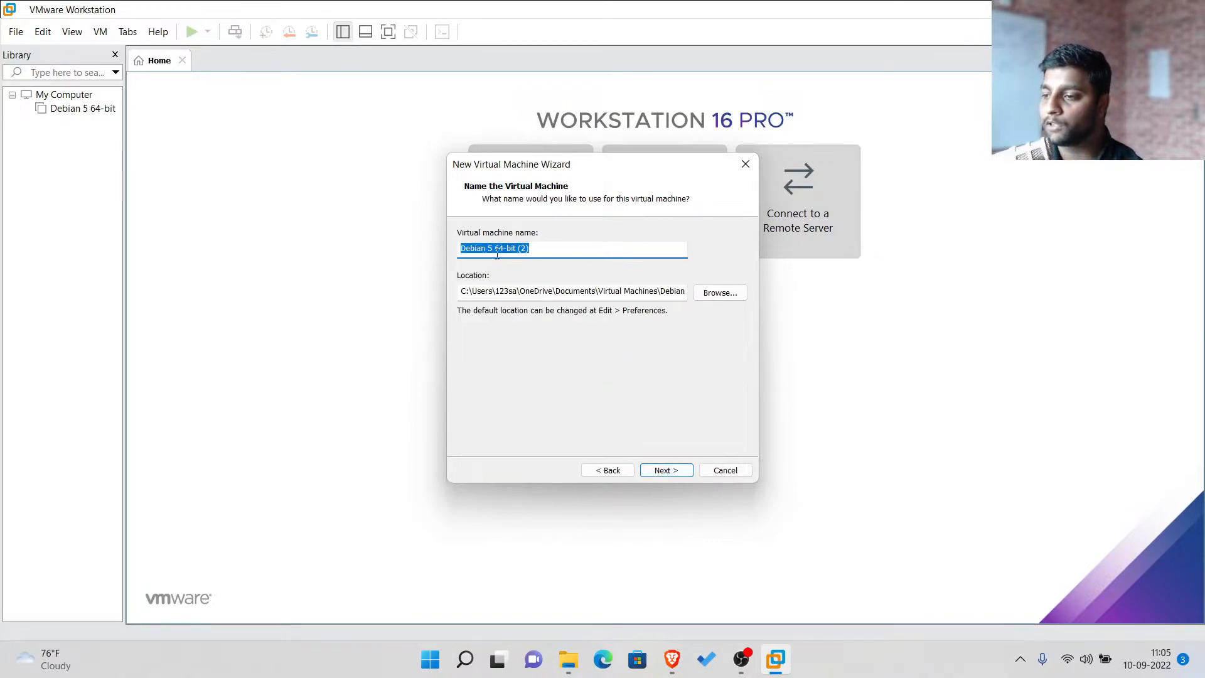
Keep the suggested virtual machine name and set its location to the VM folder on Local Disk (C:).
click(559, 249)
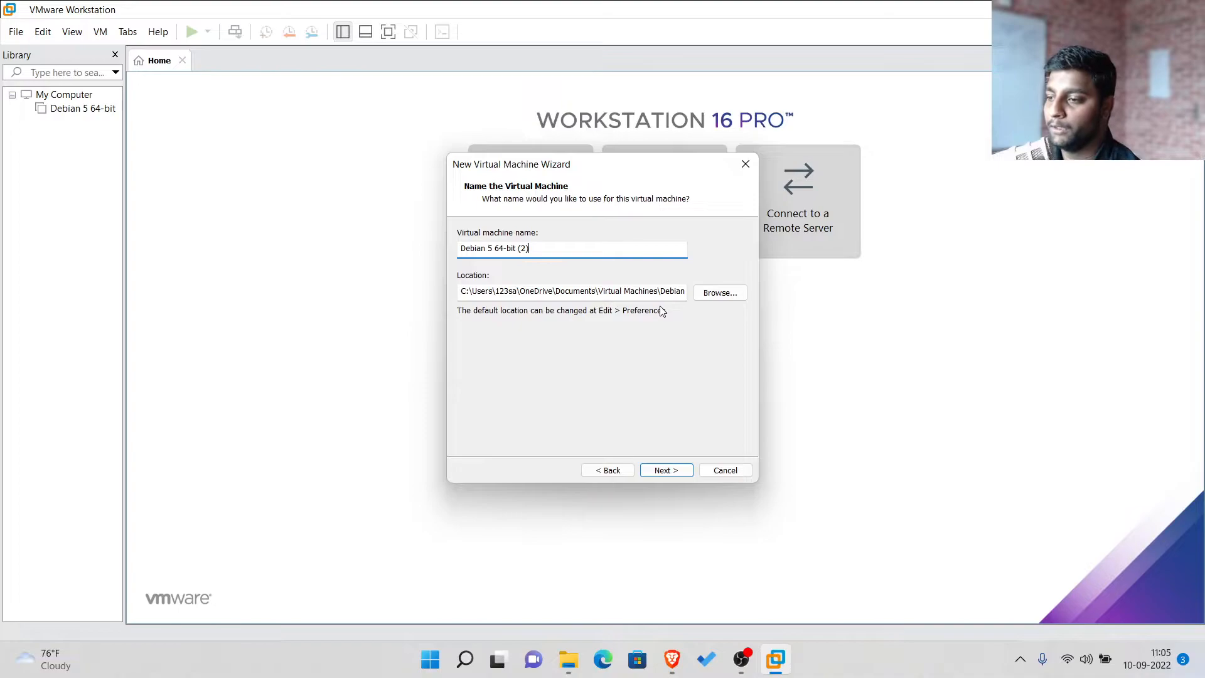
click(715, 295)
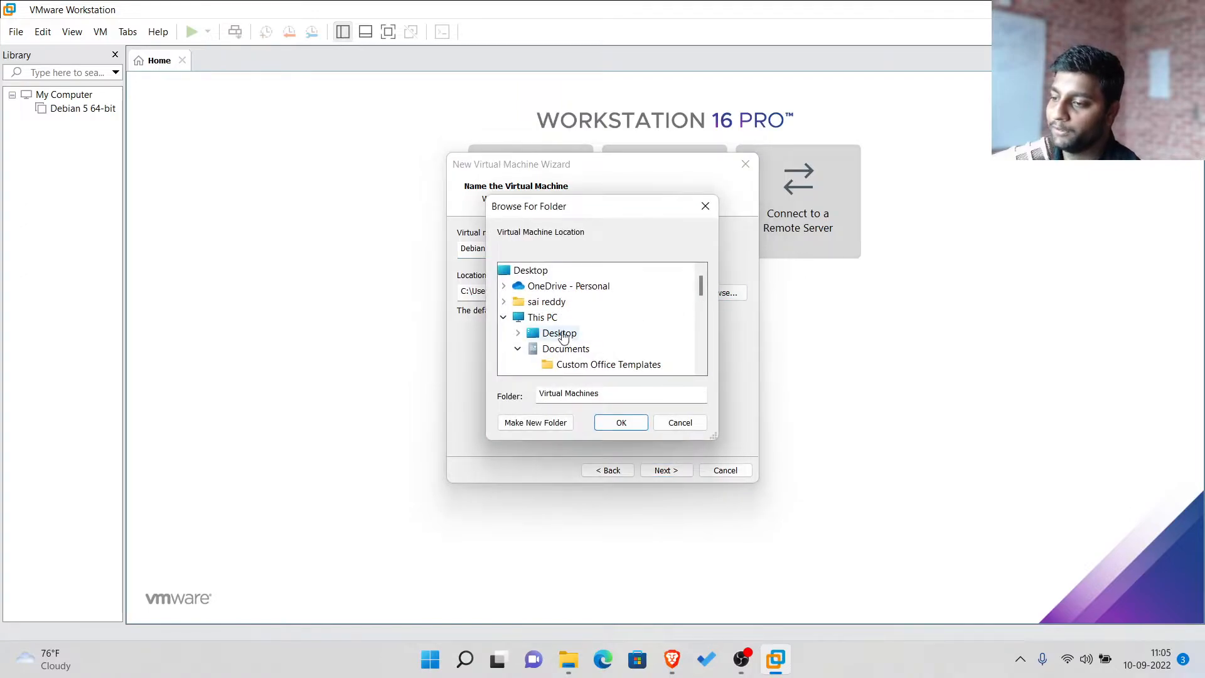
scroll(563, 337, down, 1)
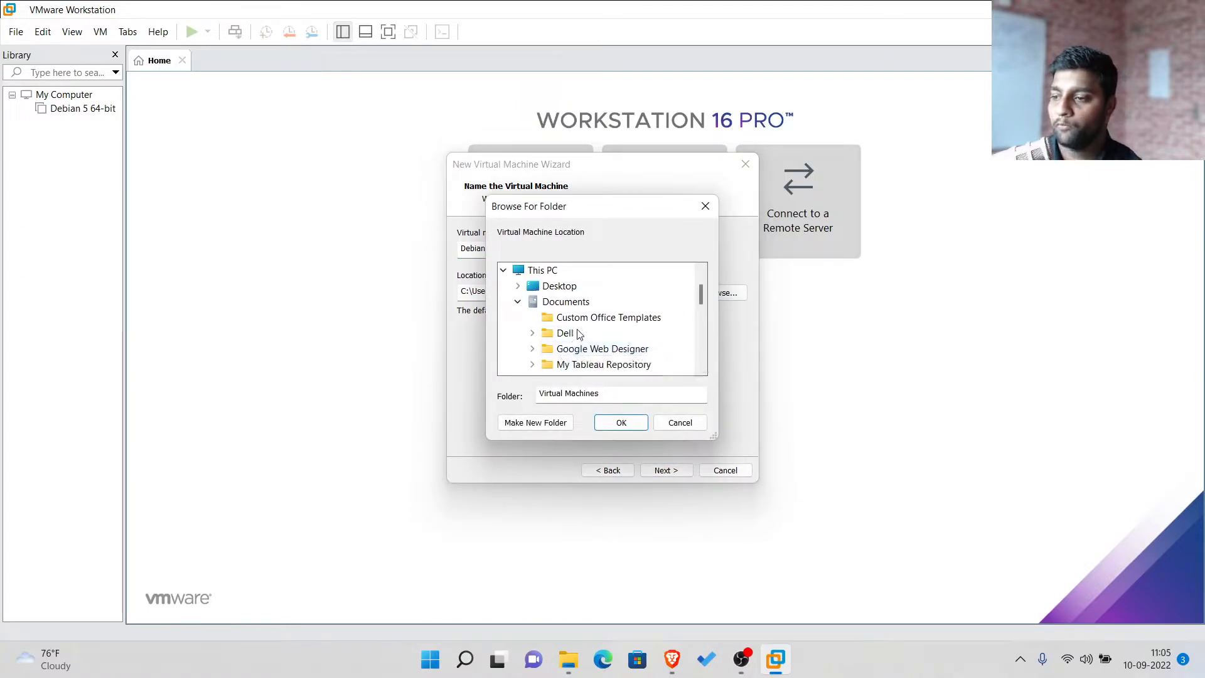
scroll(585, 320, up, 1)
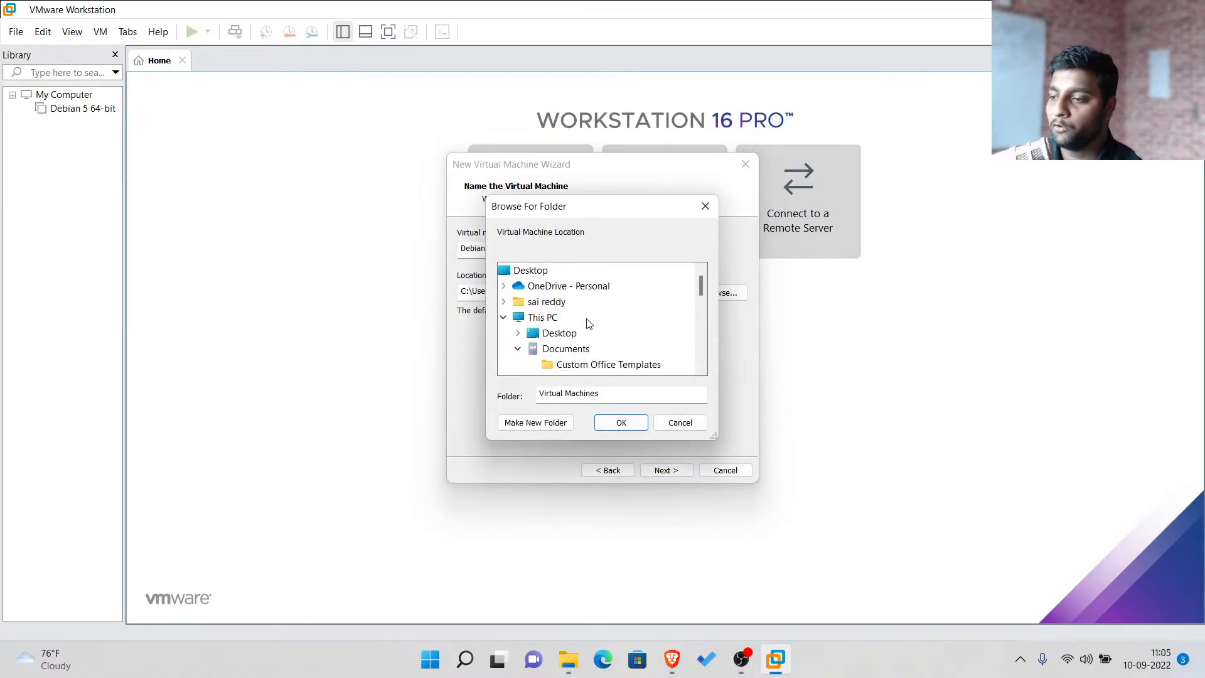
click(541, 317)
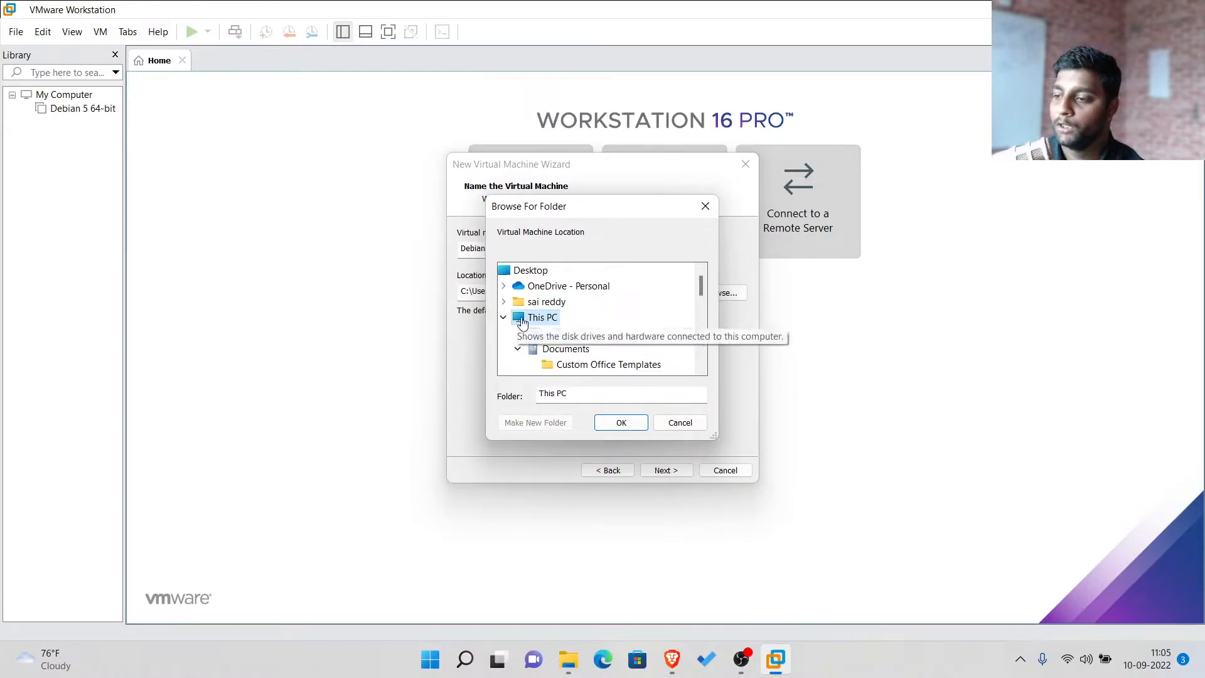
scroll(590, 355, down, 2)
scroll(591, 362, down, 2)
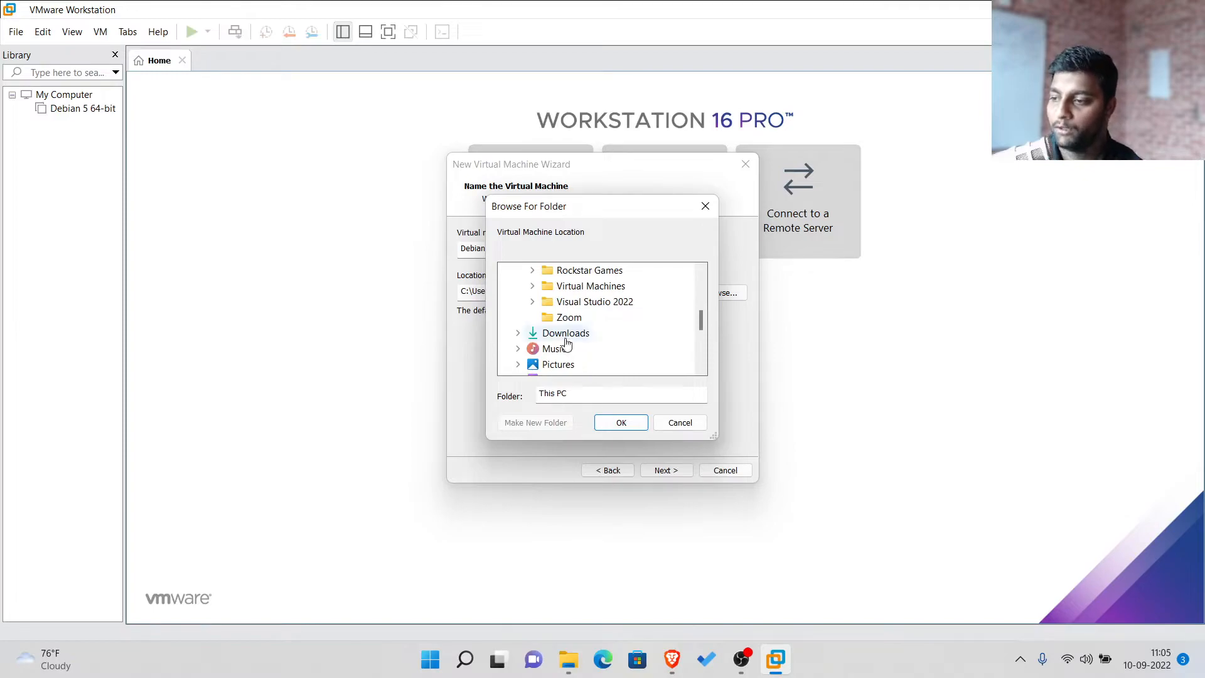
click(566, 336)
scroll(572, 339, down, 2)
scroll(574, 342, up, 2)
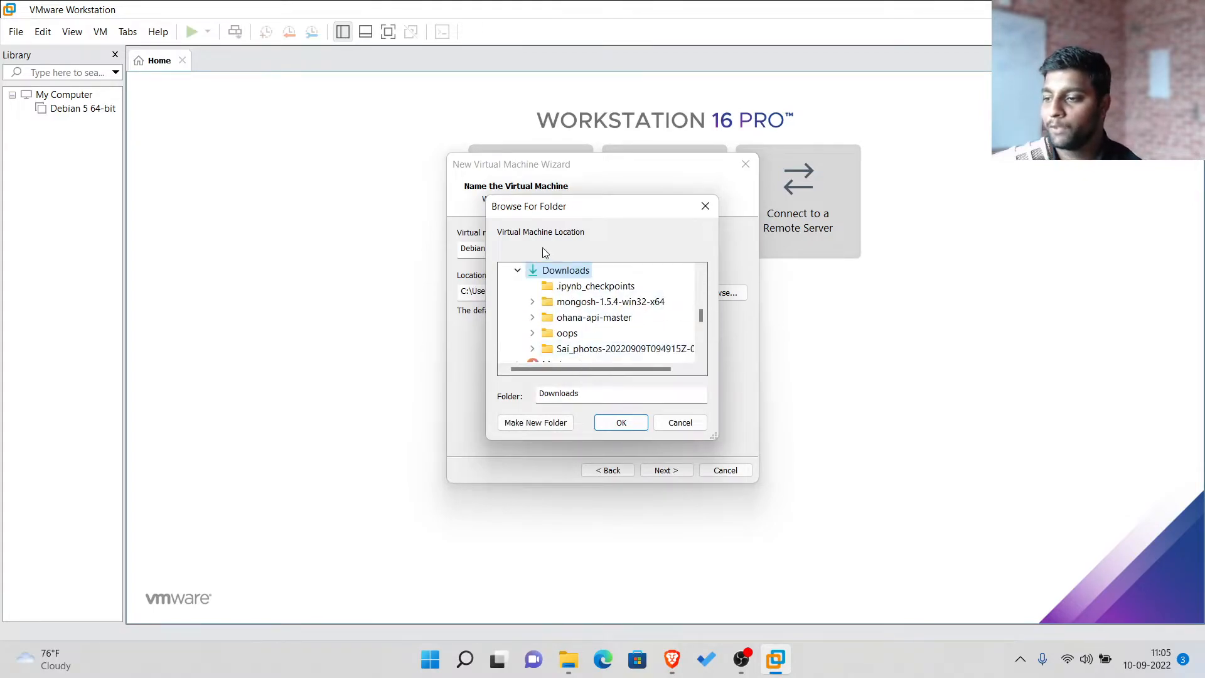
scroll(569, 321, down, 5)
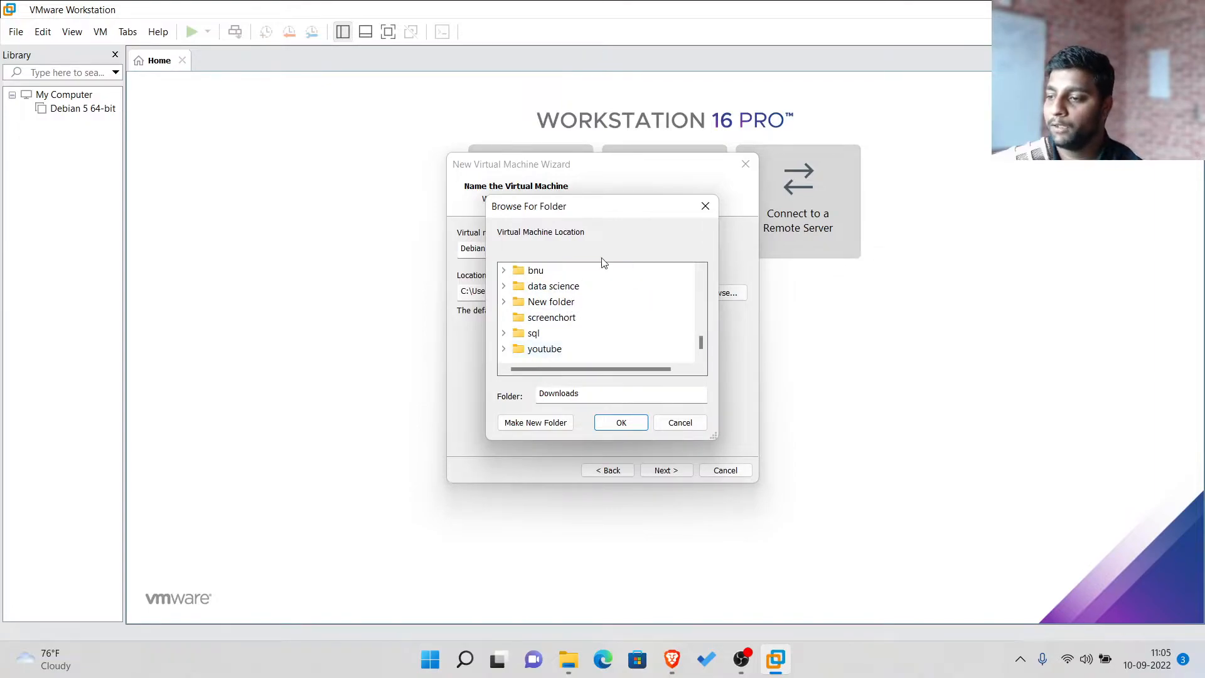
scroll(584, 356, down, 3)
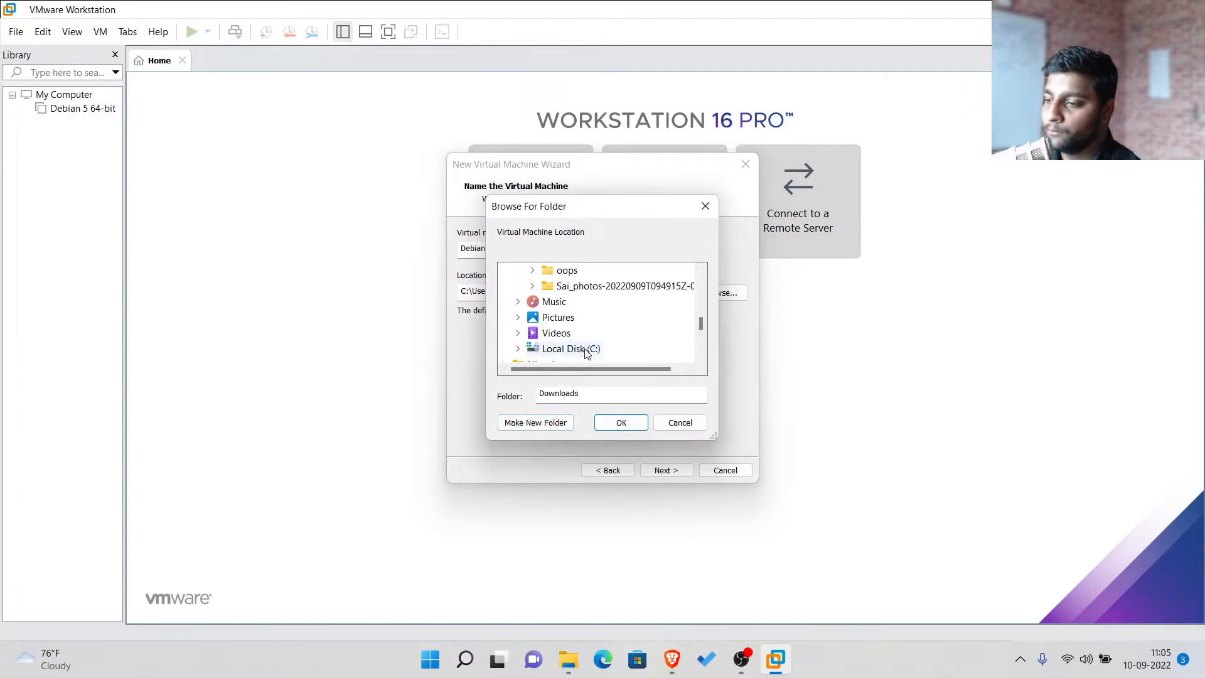
scroll(588, 367, up, 3)
scroll(561, 376, up, 1)
scroll(562, 376, down, 3)
scroll(583, 310, up, 5)
scroll(571, 311, up, 5)
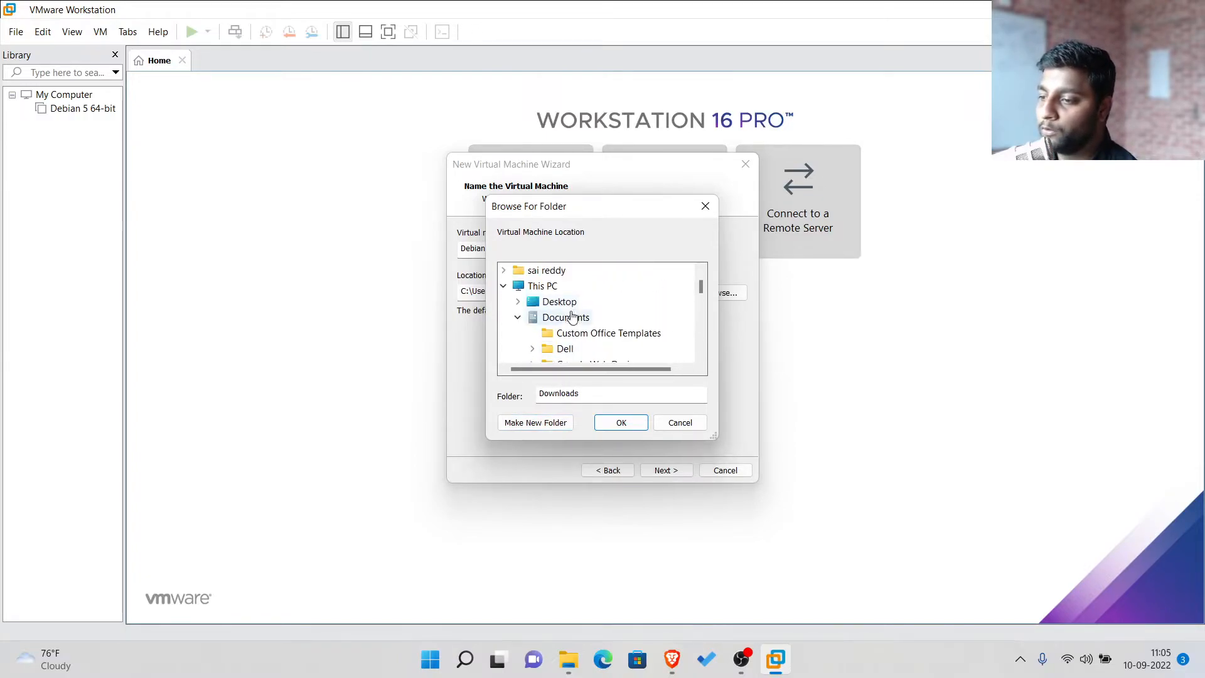
click(541, 287)
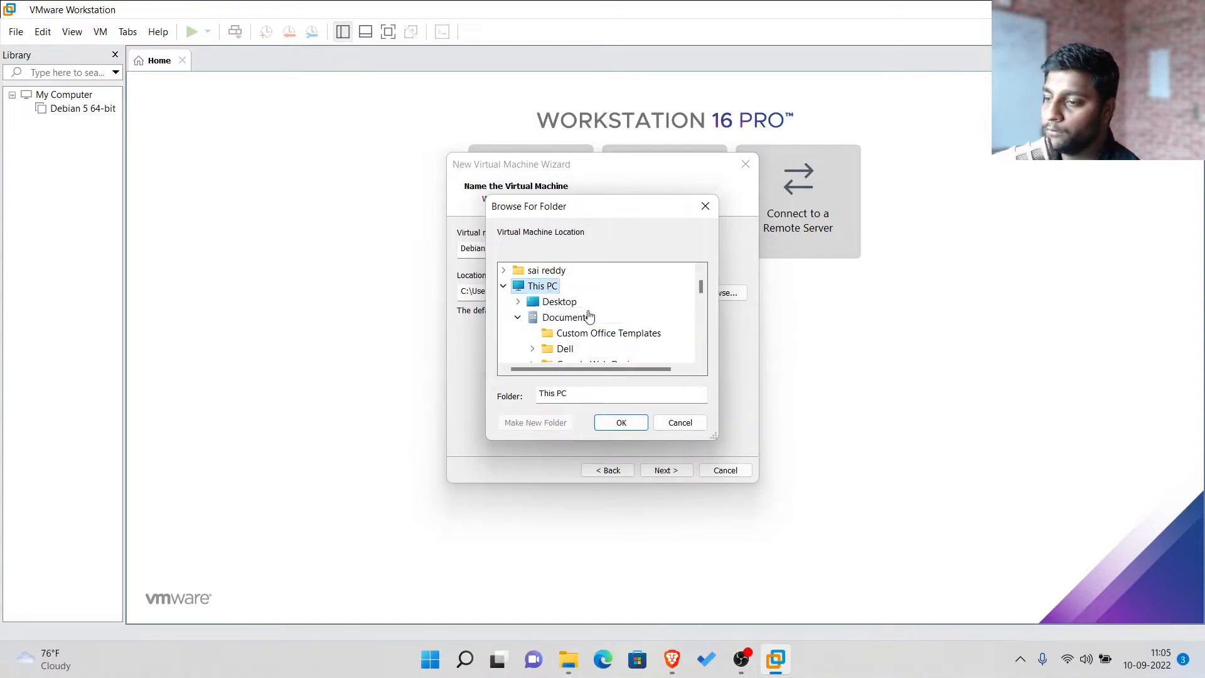
scroll(574, 326, down, 5)
scroll(587, 332, down, 3)
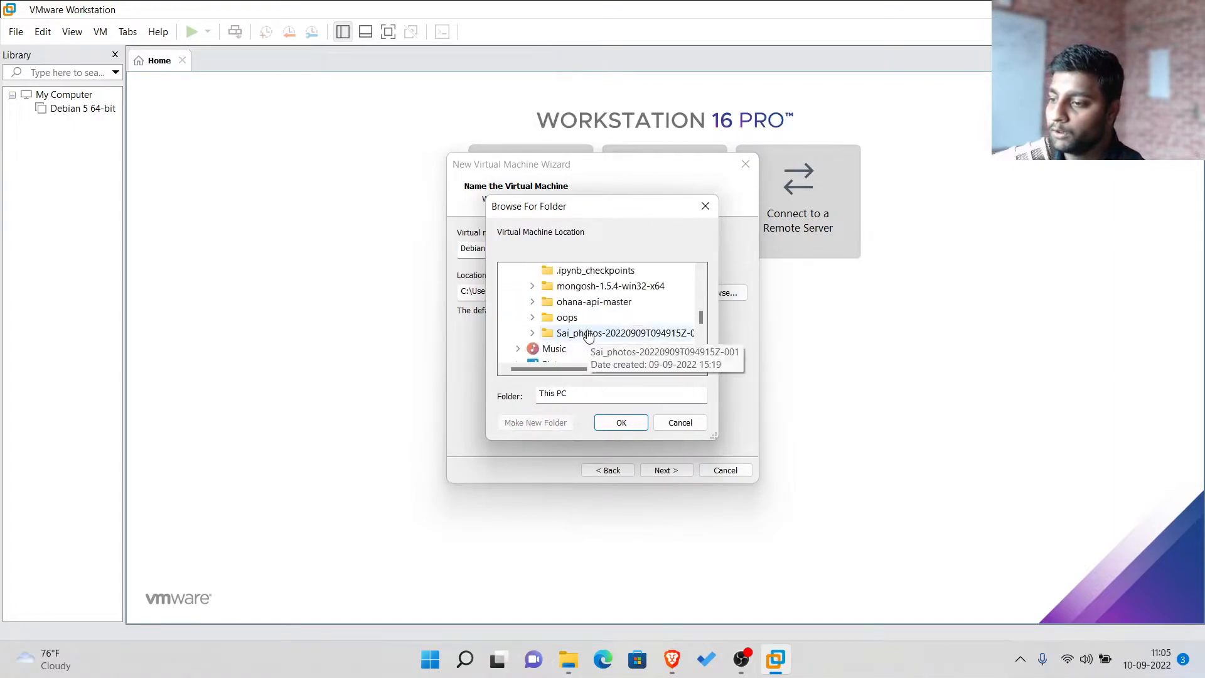
scroll(590, 336, up, 1)
scroll(590, 334, down, 1)
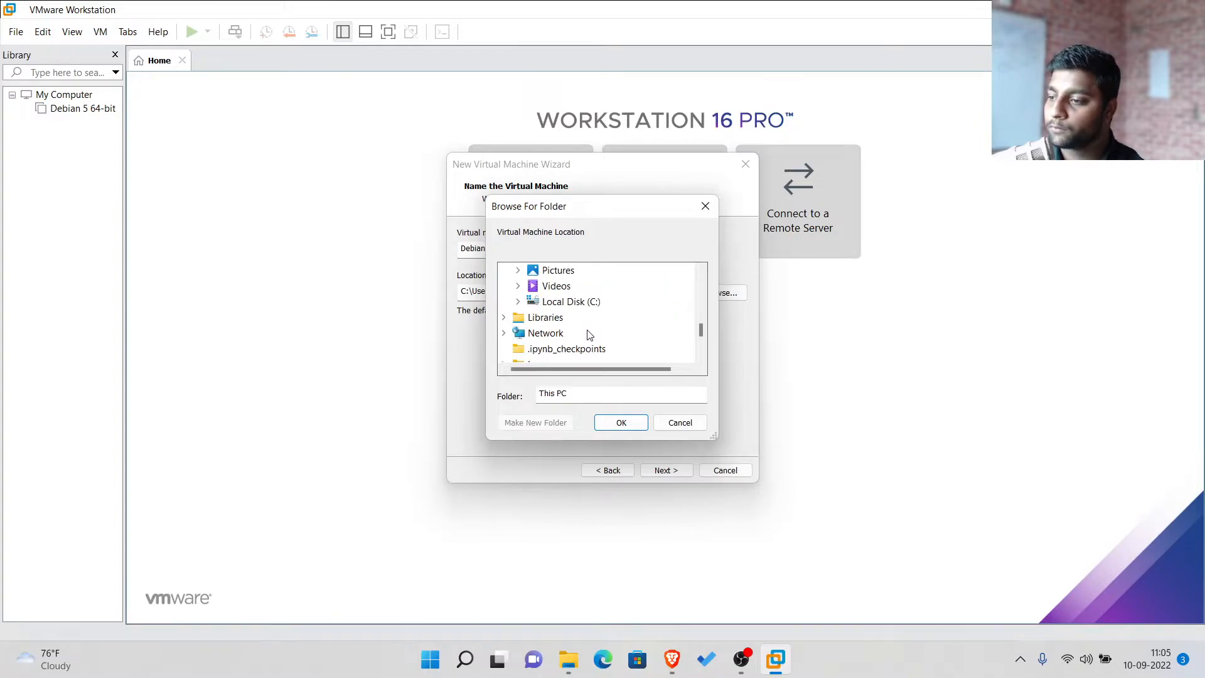
click(565, 302)
scroll(575, 334, down, 1)
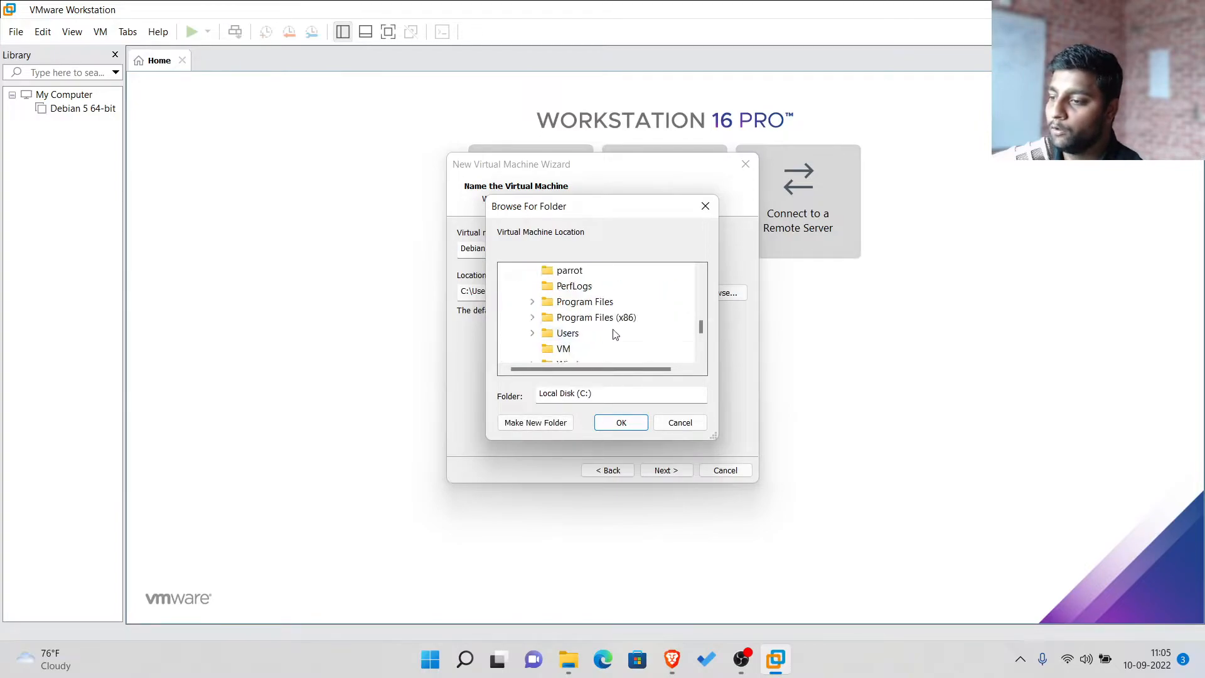
click(563, 350)
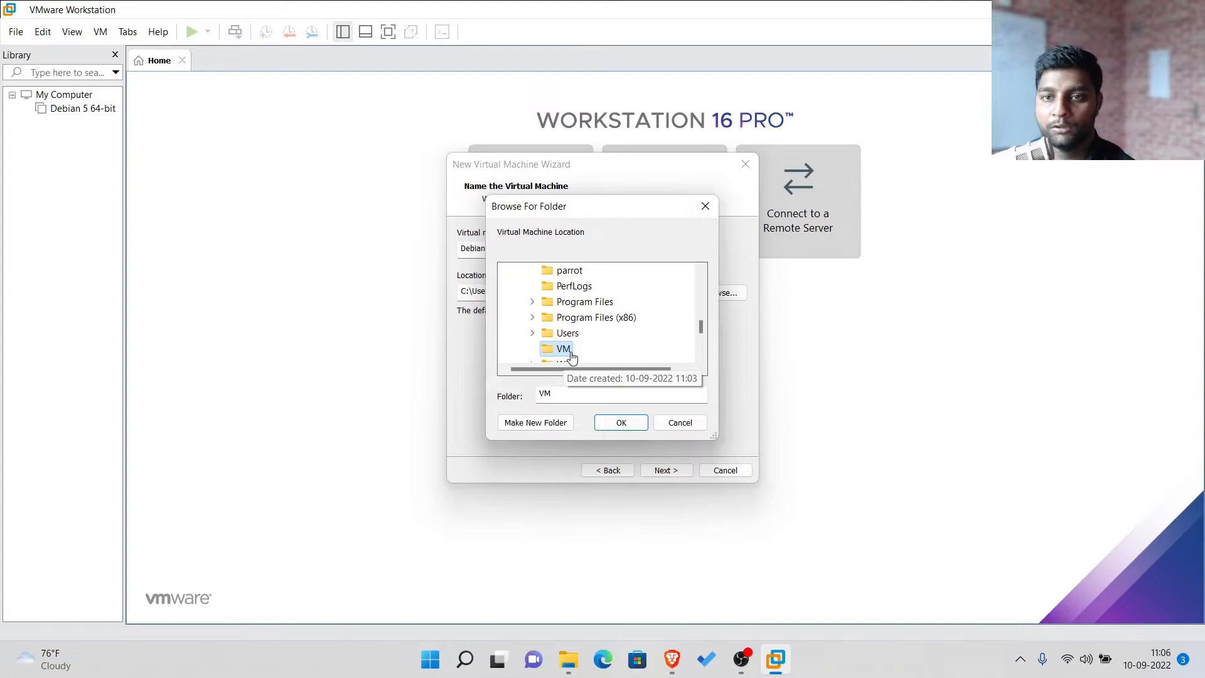
click(621, 422)
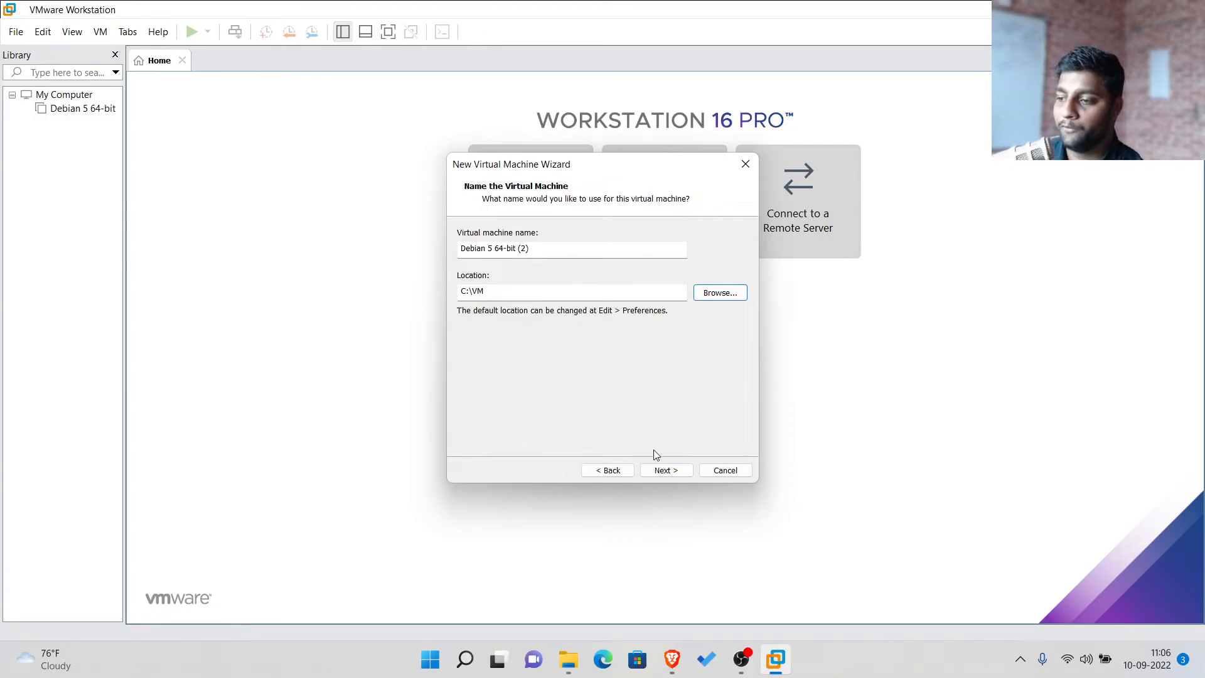
Keep the 20 GB maximum disk size and store the virtual disk as a single file.
click(679, 472)
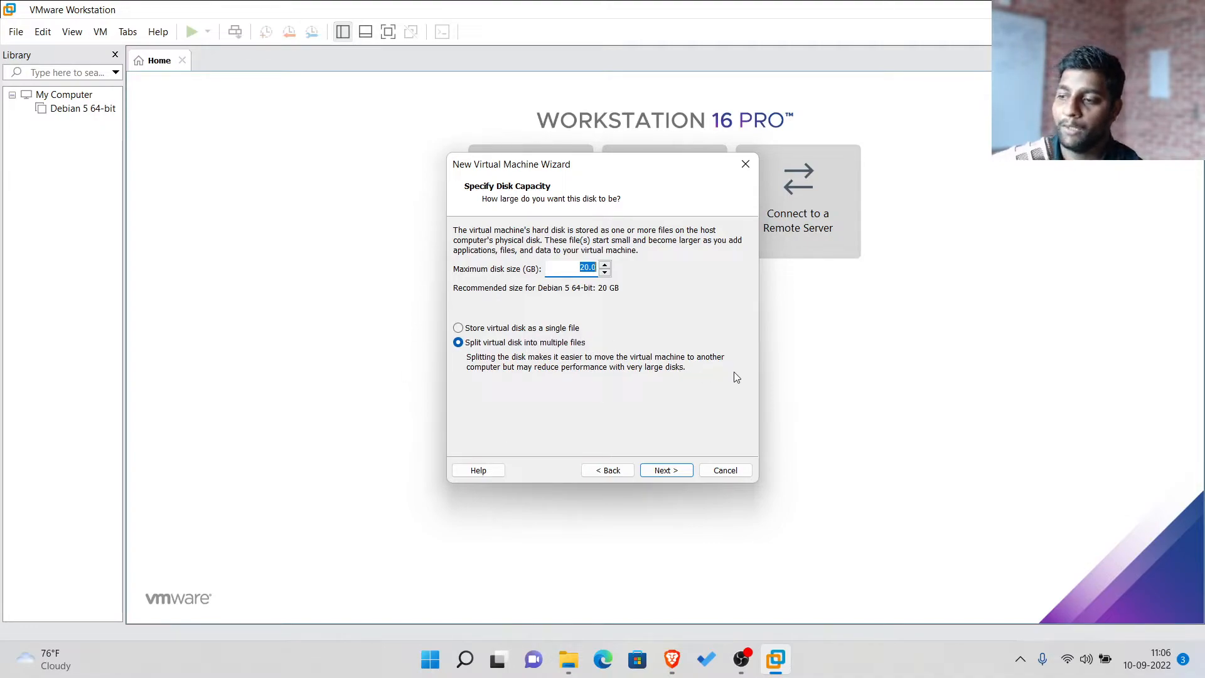
click(459, 328)
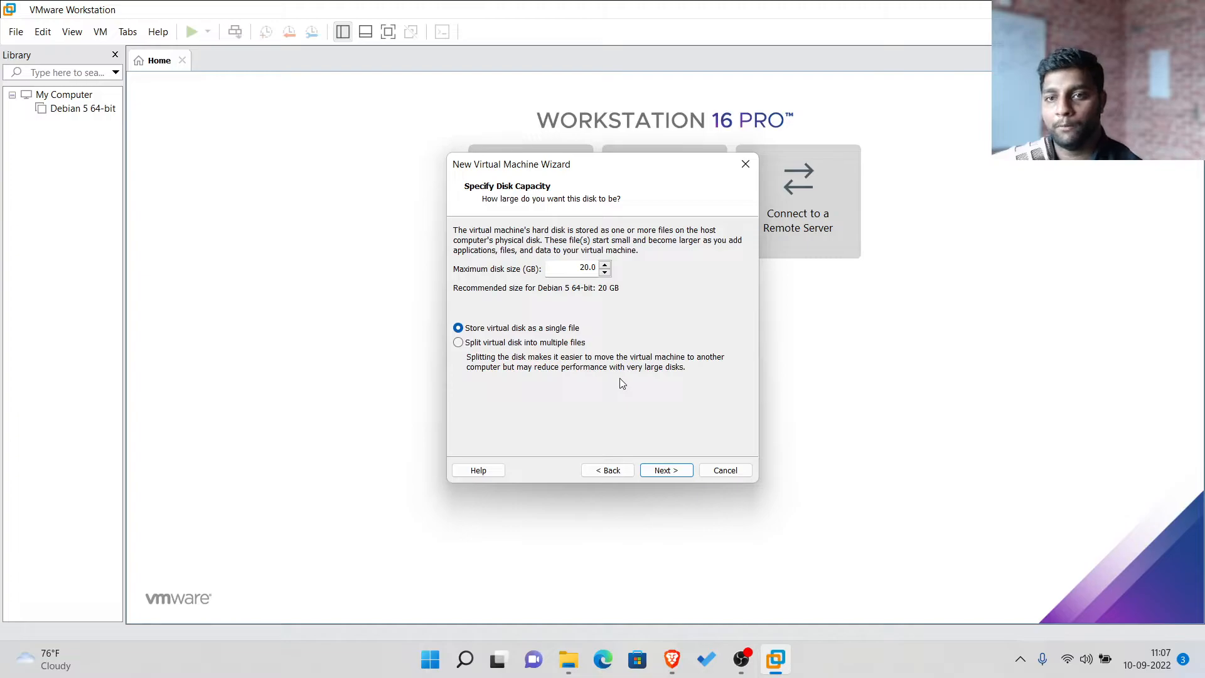
click(678, 475)
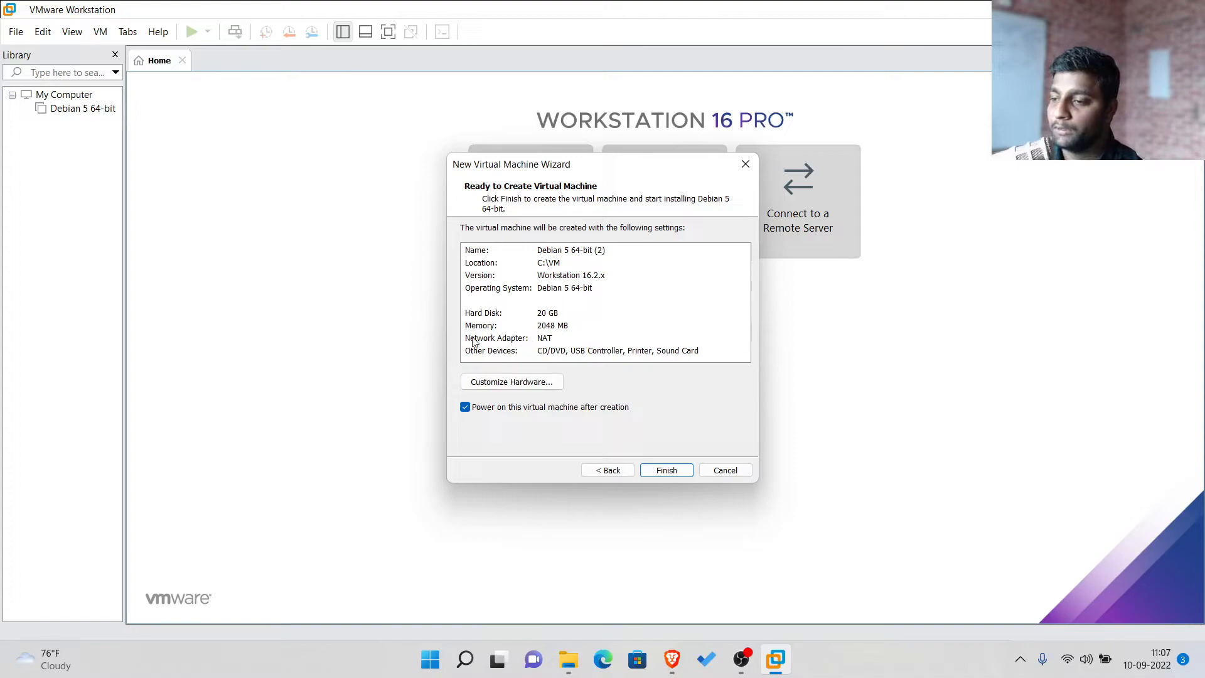
Check the hardware customization options, keep the default devices, and create the virtual machine with power-on after creation enabled.
click(488, 327)
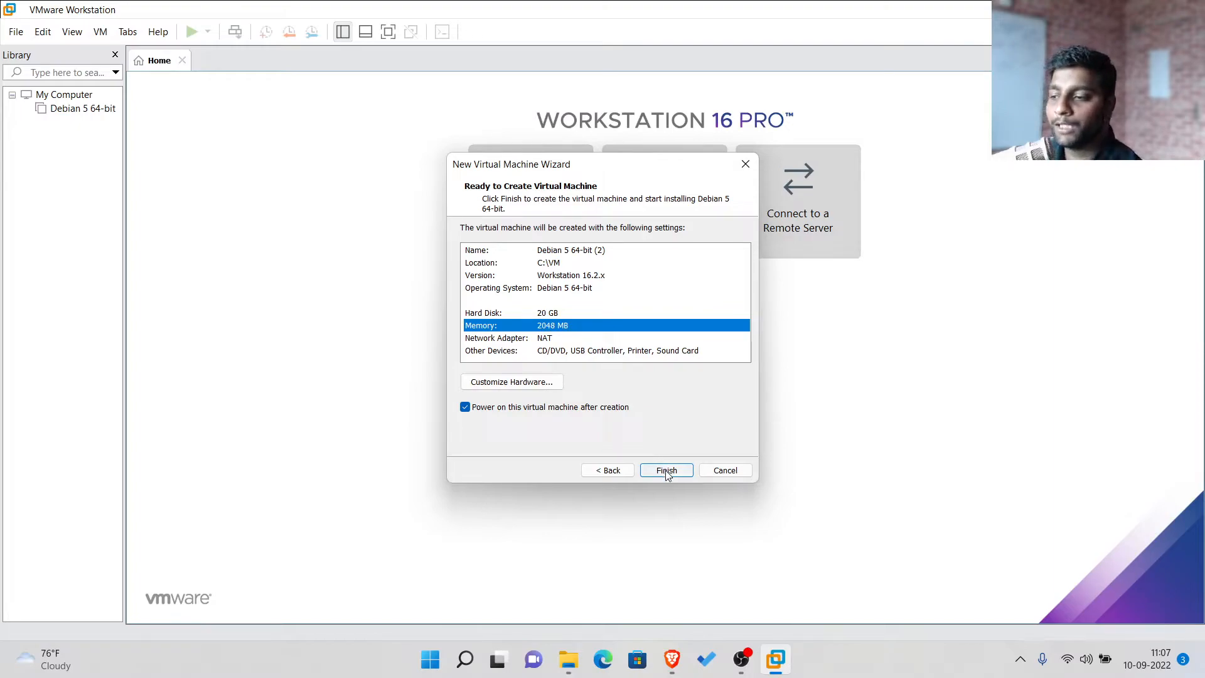
click(510, 384)
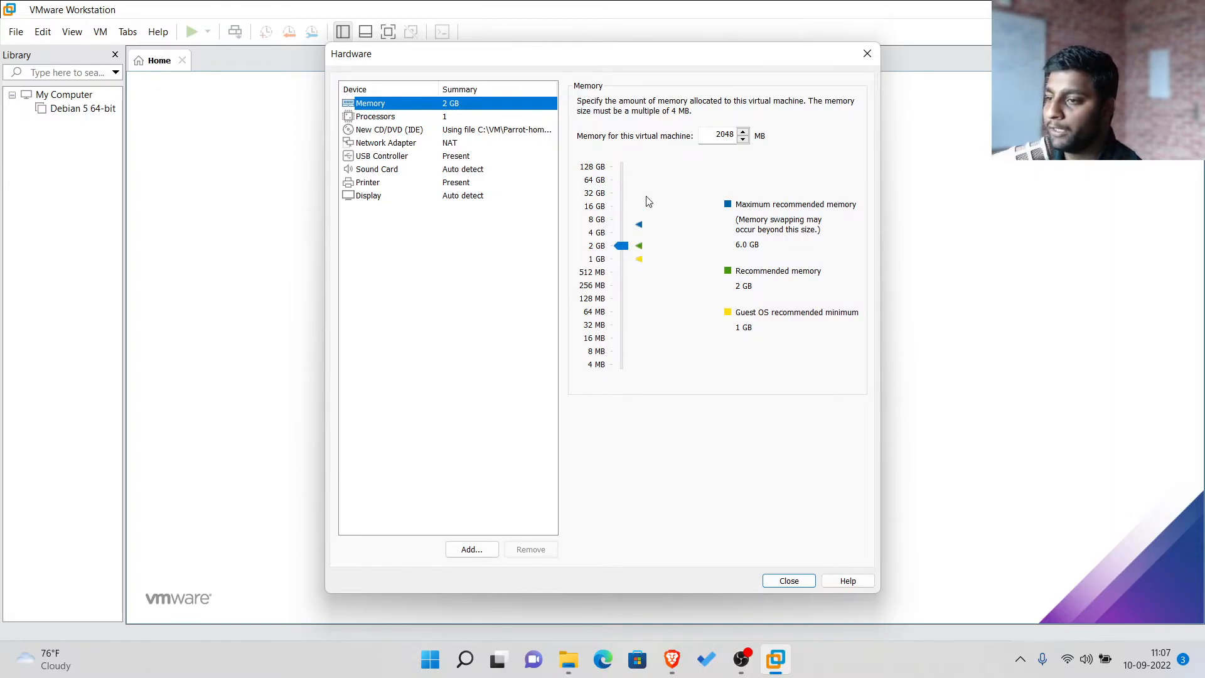
click(789, 581)
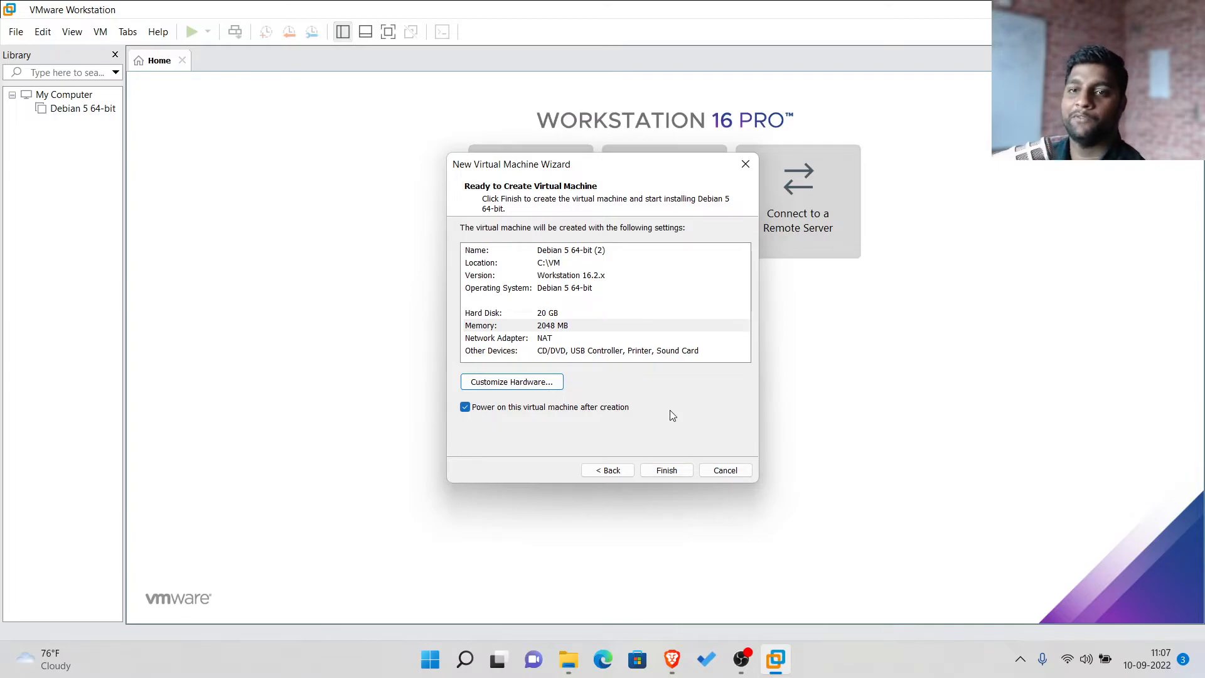
click(664, 471)
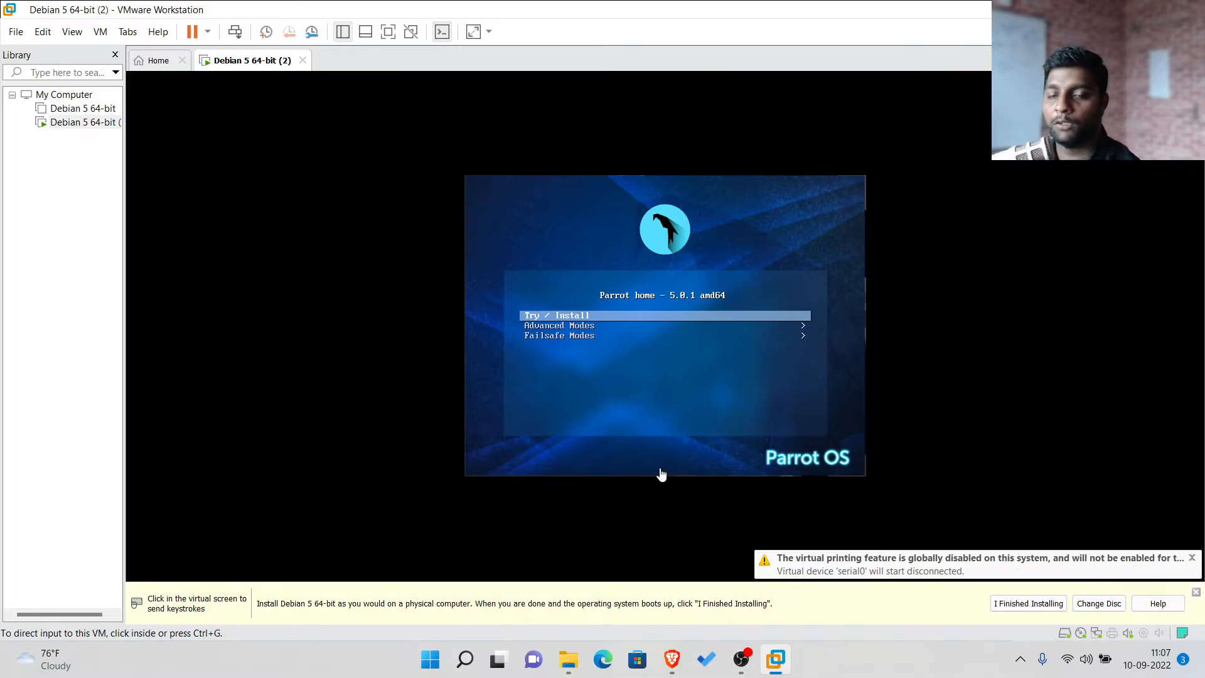
Boot the Parrot home 5.0.1 image with the Try / Install option and display the virtual machine in full screen.
click(706, 237)
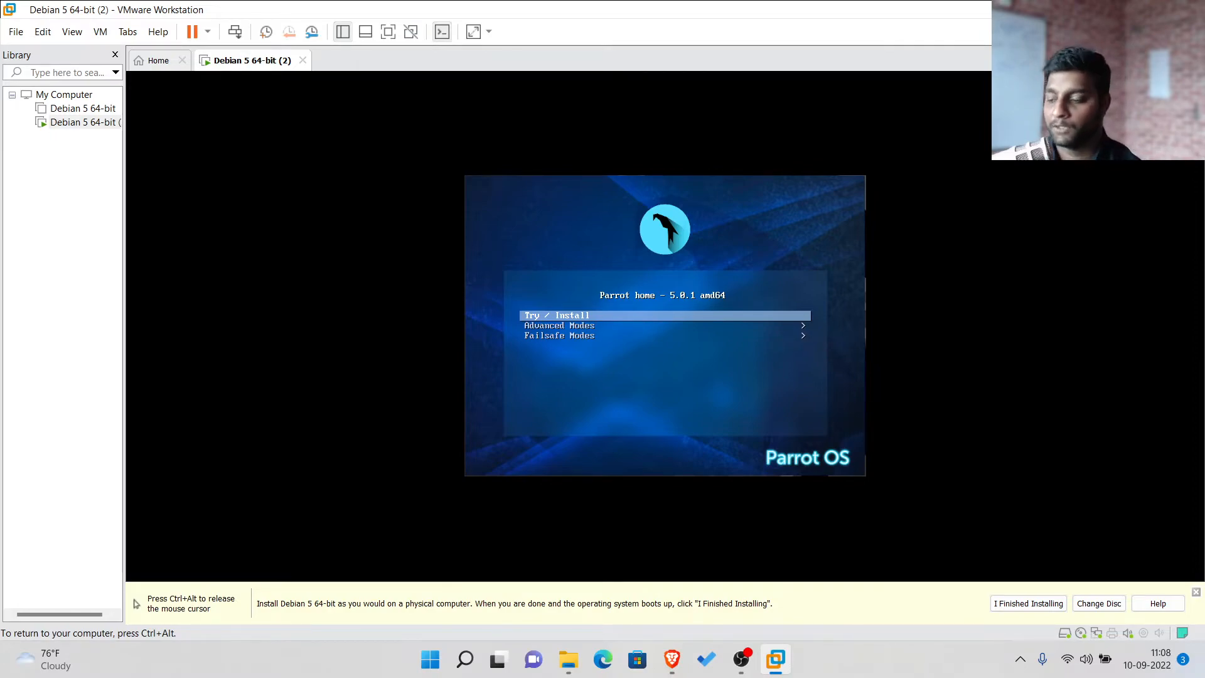
key(Return)
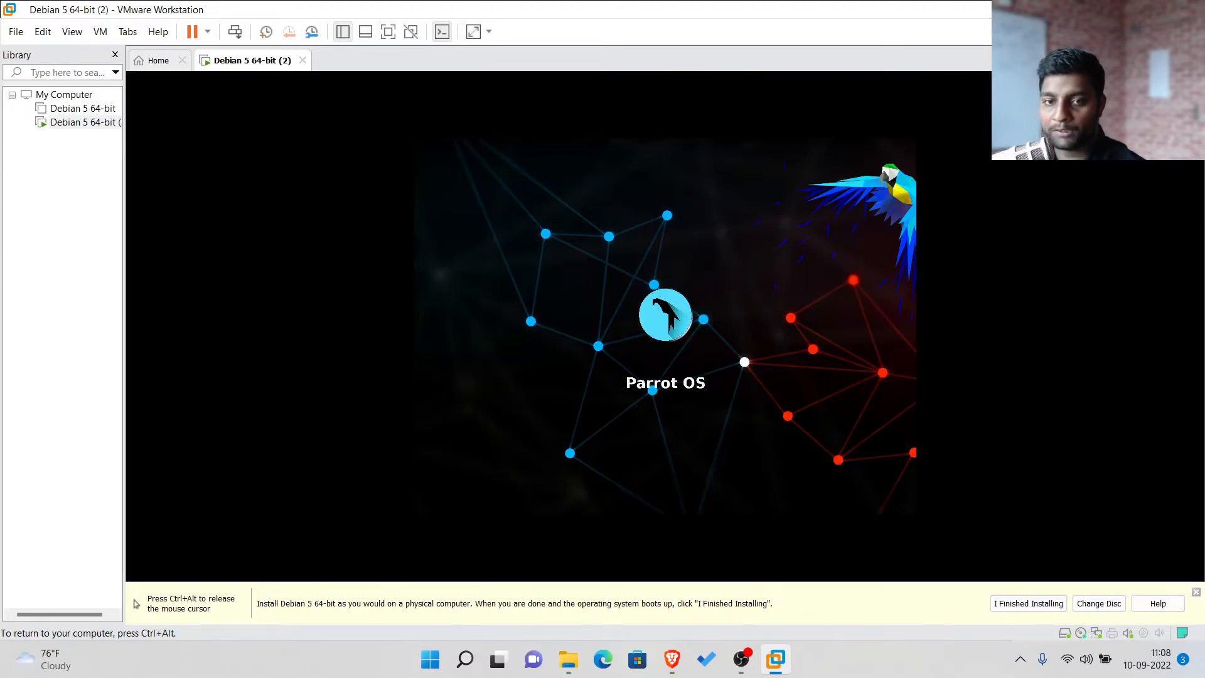
key(ctrl+alt)
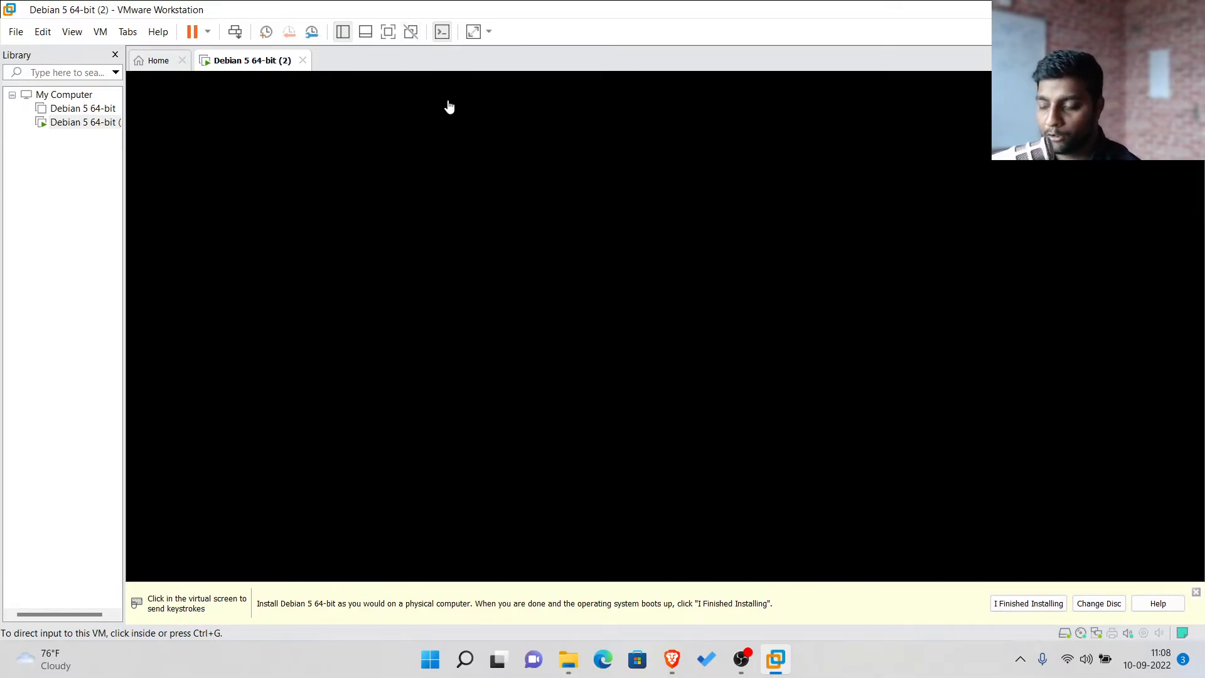
click(388, 33)
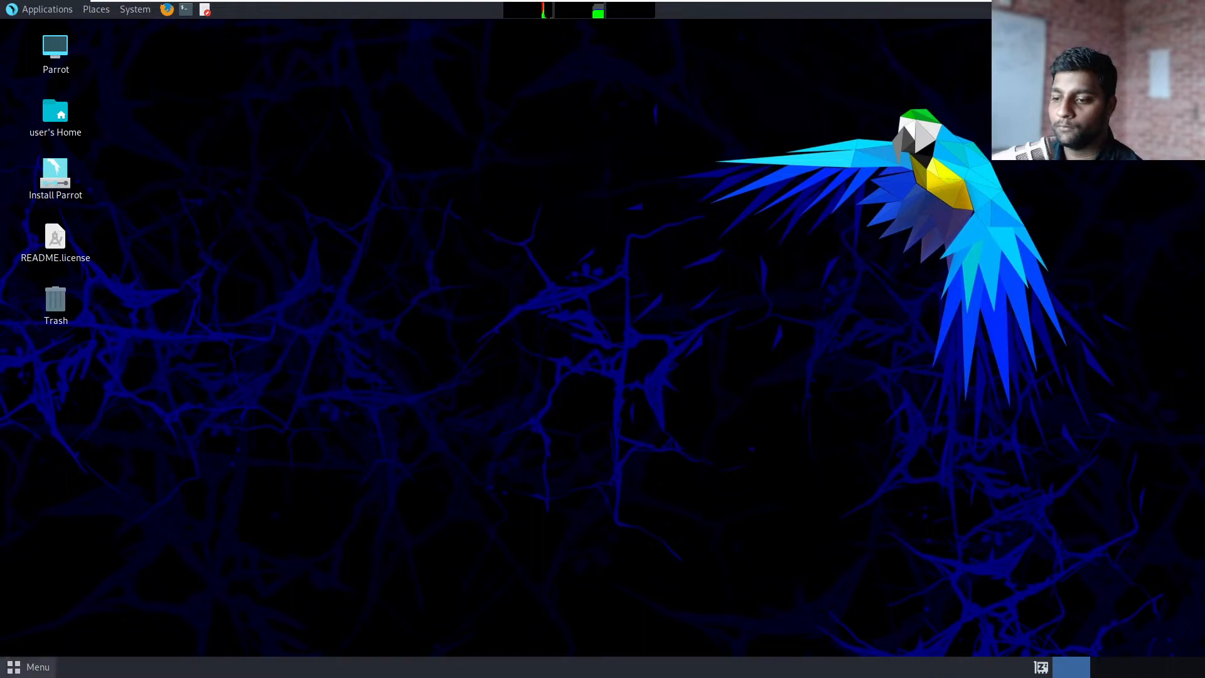
Explore the Parrot desktop by browsing the Internet applications and the contents of the user's Home folder.
click(23, 672)
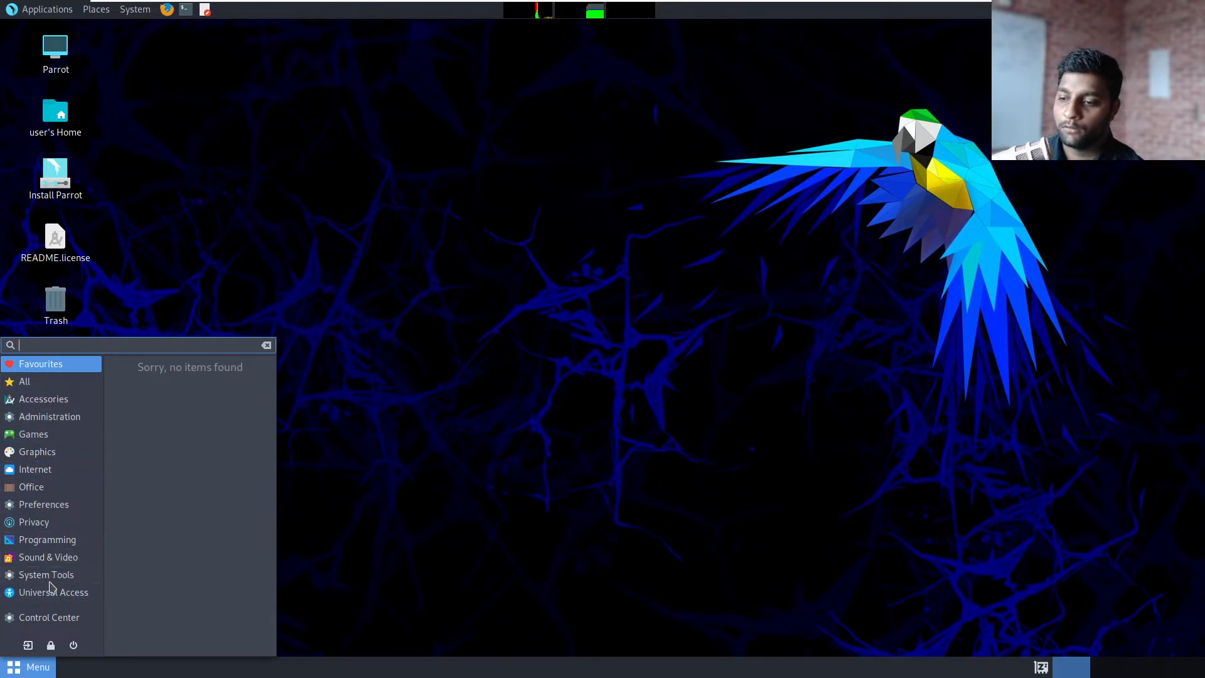
click(44, 471)
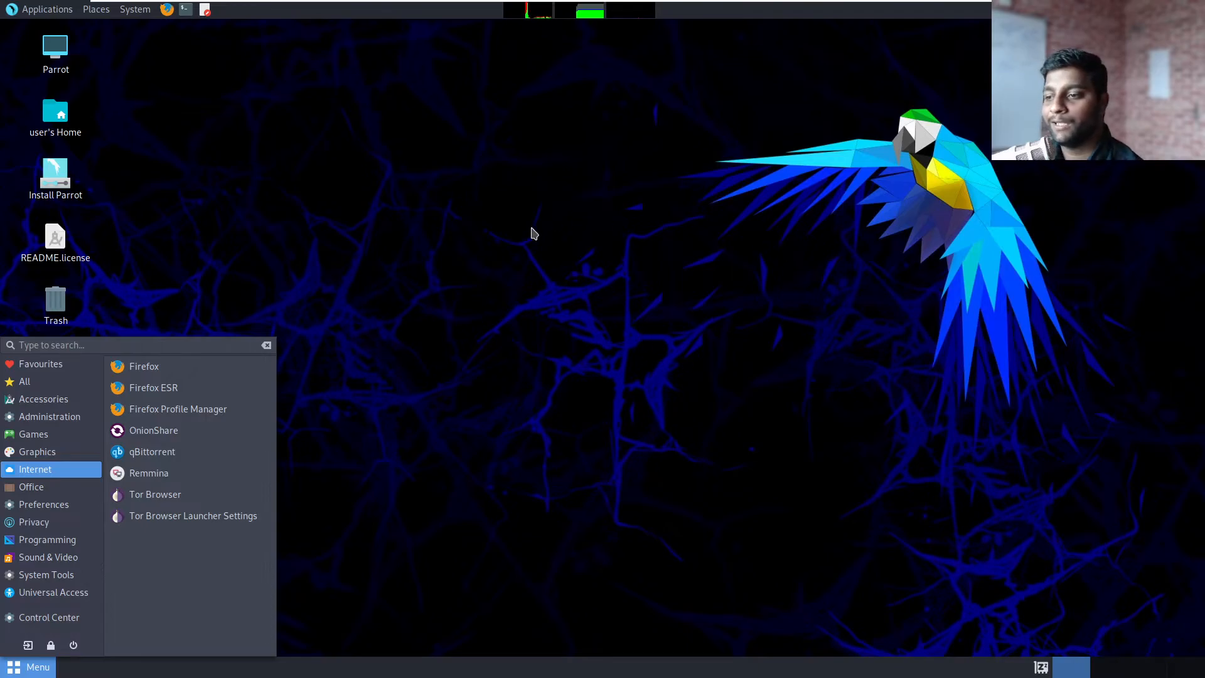
click(531, 233)
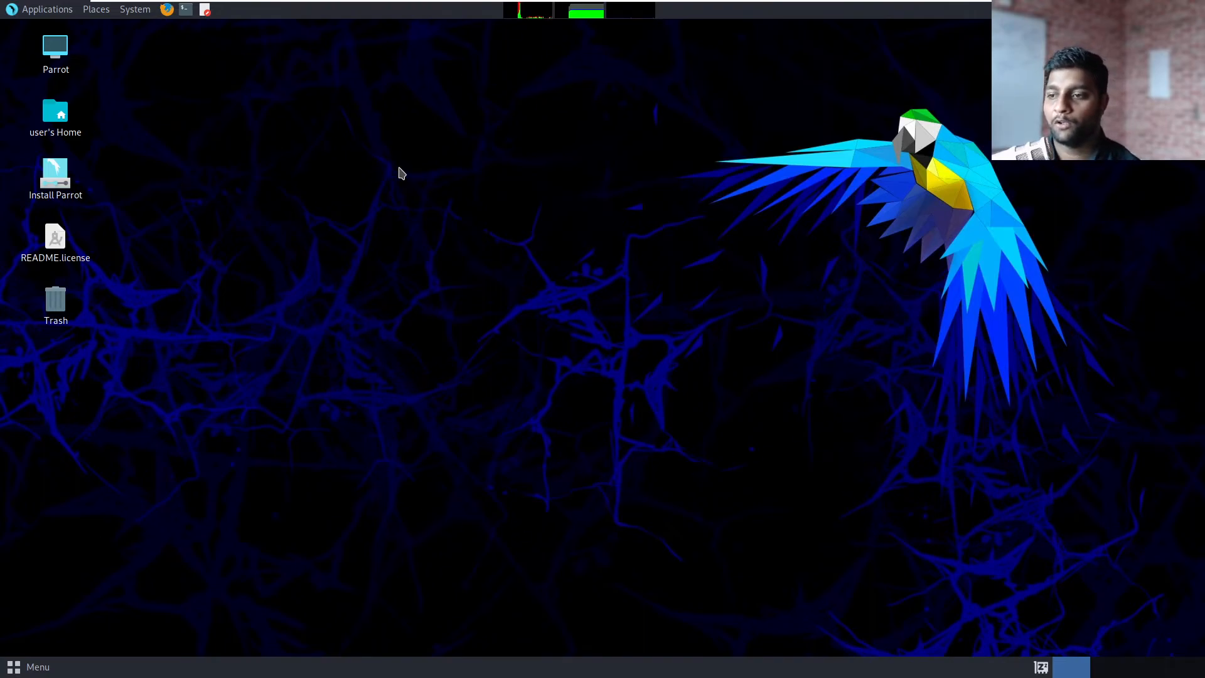
double_click(69, 126)
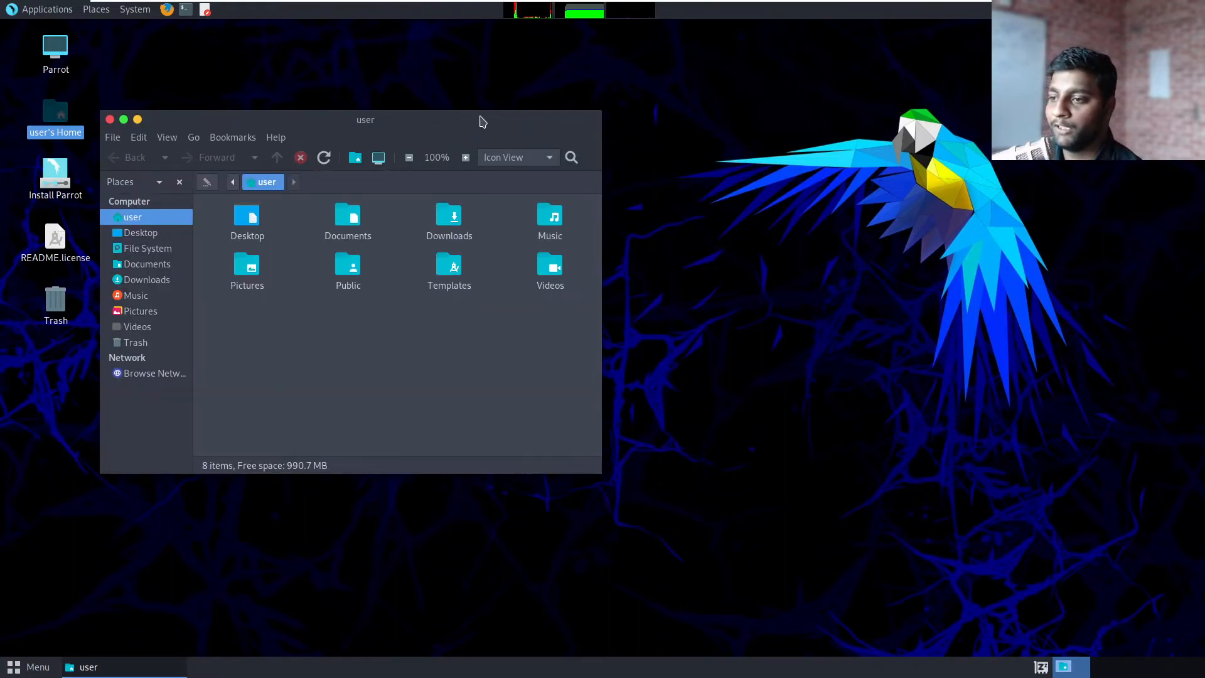
drag(479, 111, 578, 55)
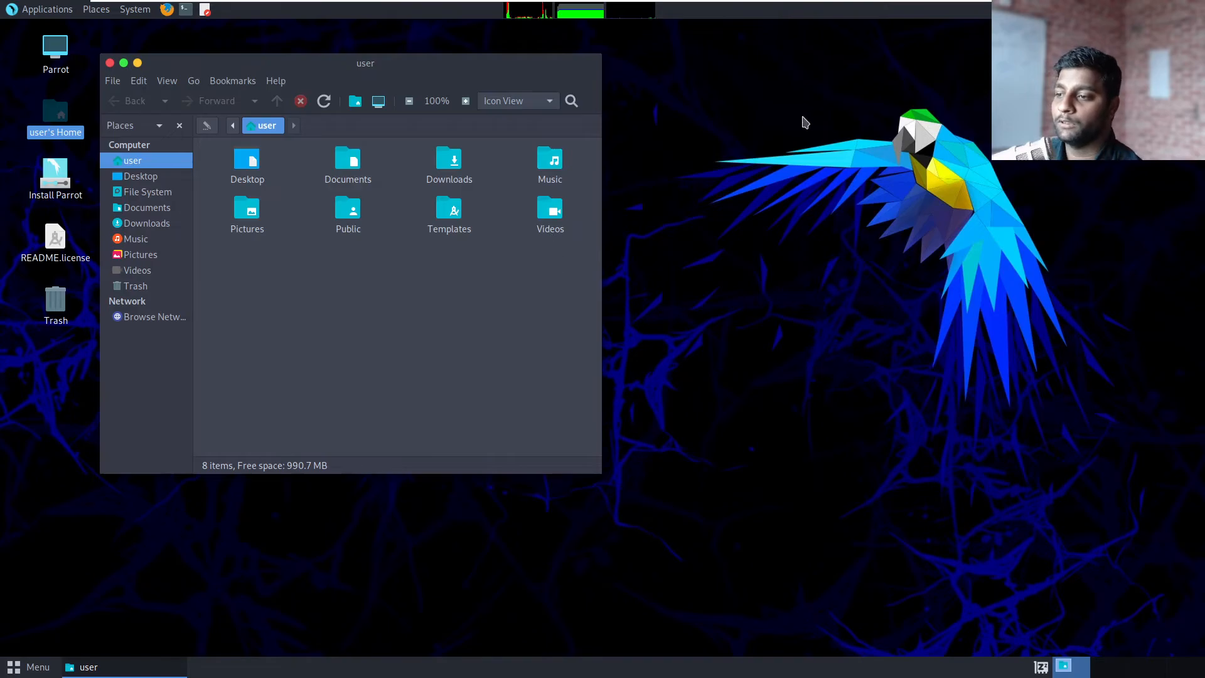
click(113, 65)
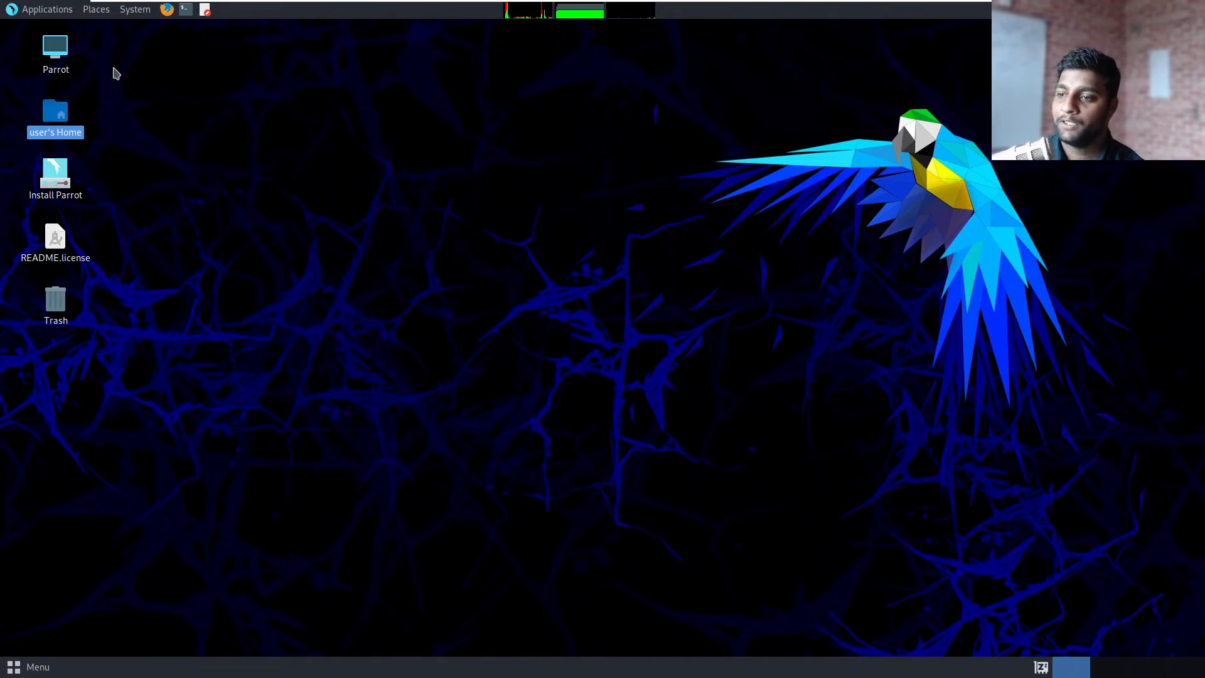
click(514, 242)
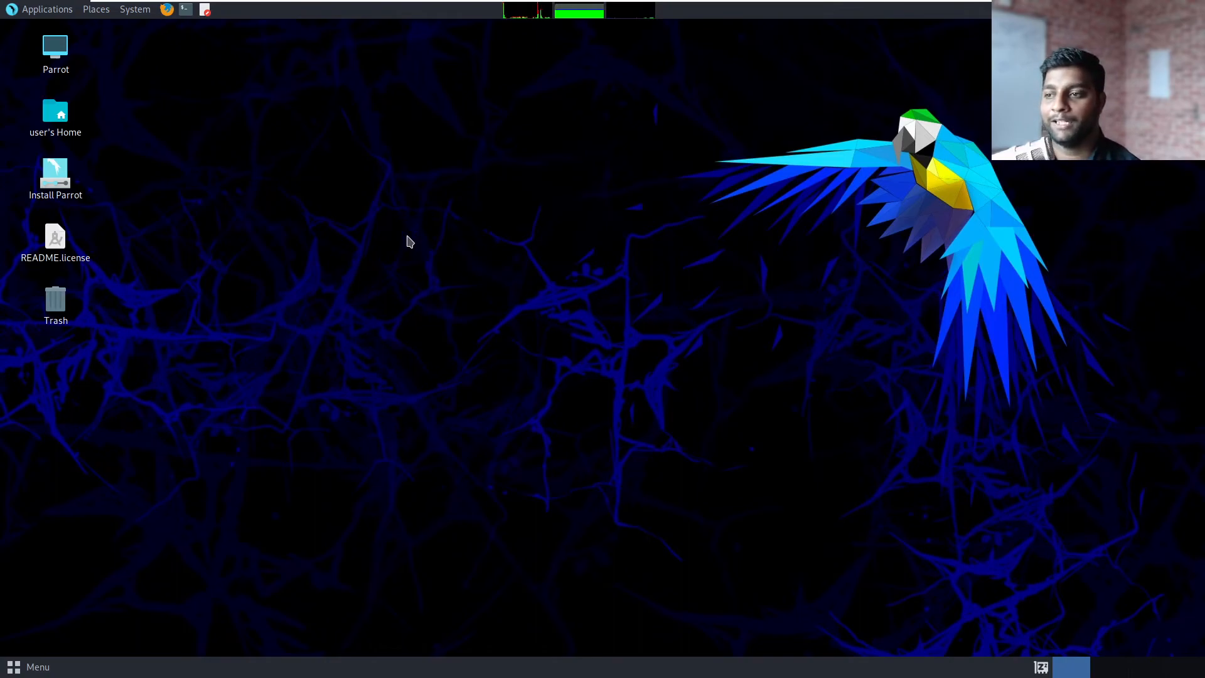
Check the installed Python 3 version in the Parrot terminal with python3 --version and close the terminal.
click(186, 10)
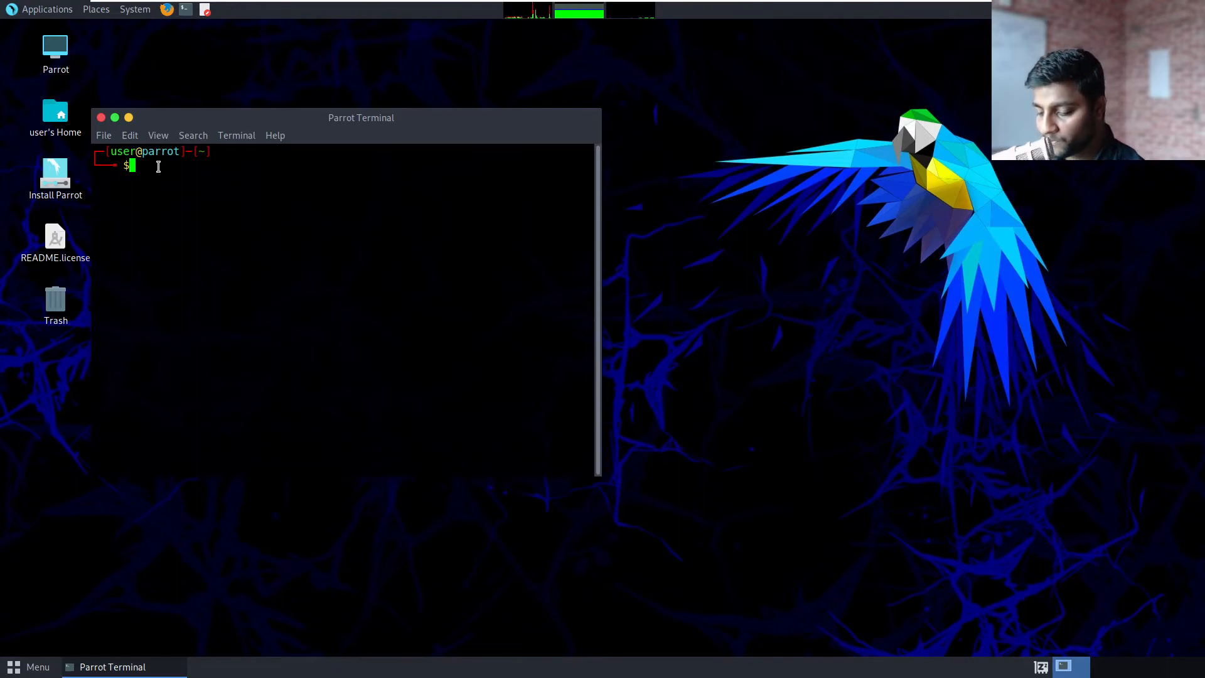
text(pyth)
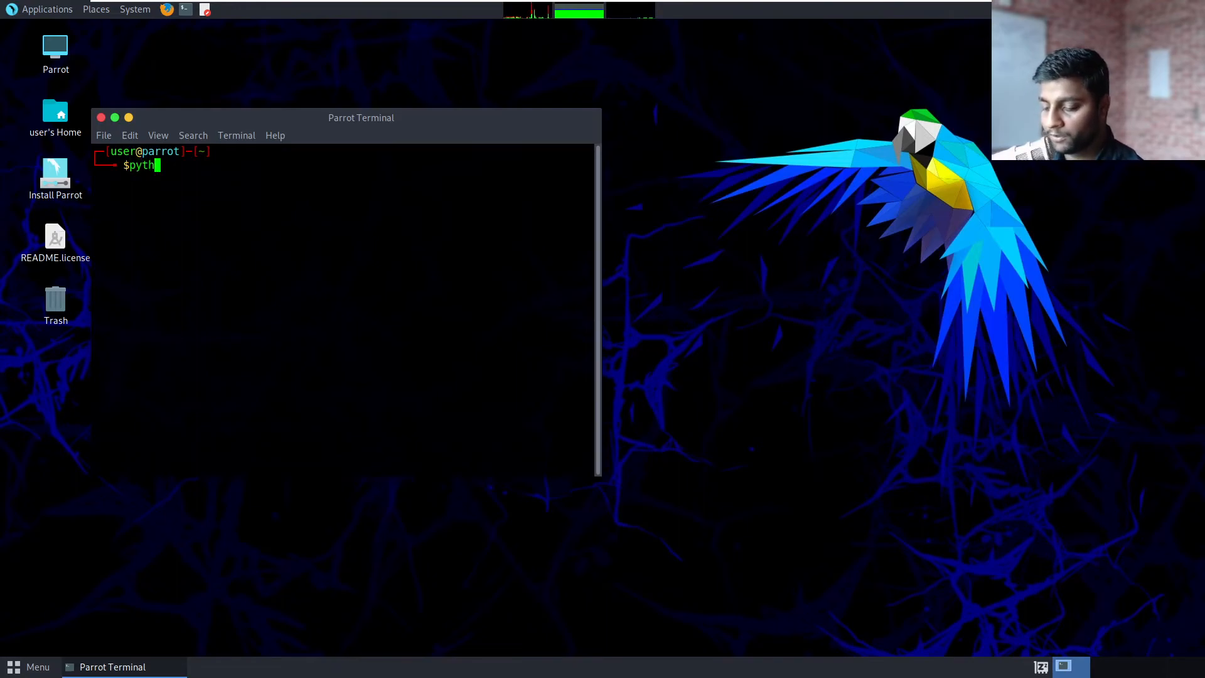
text(on3 --version)
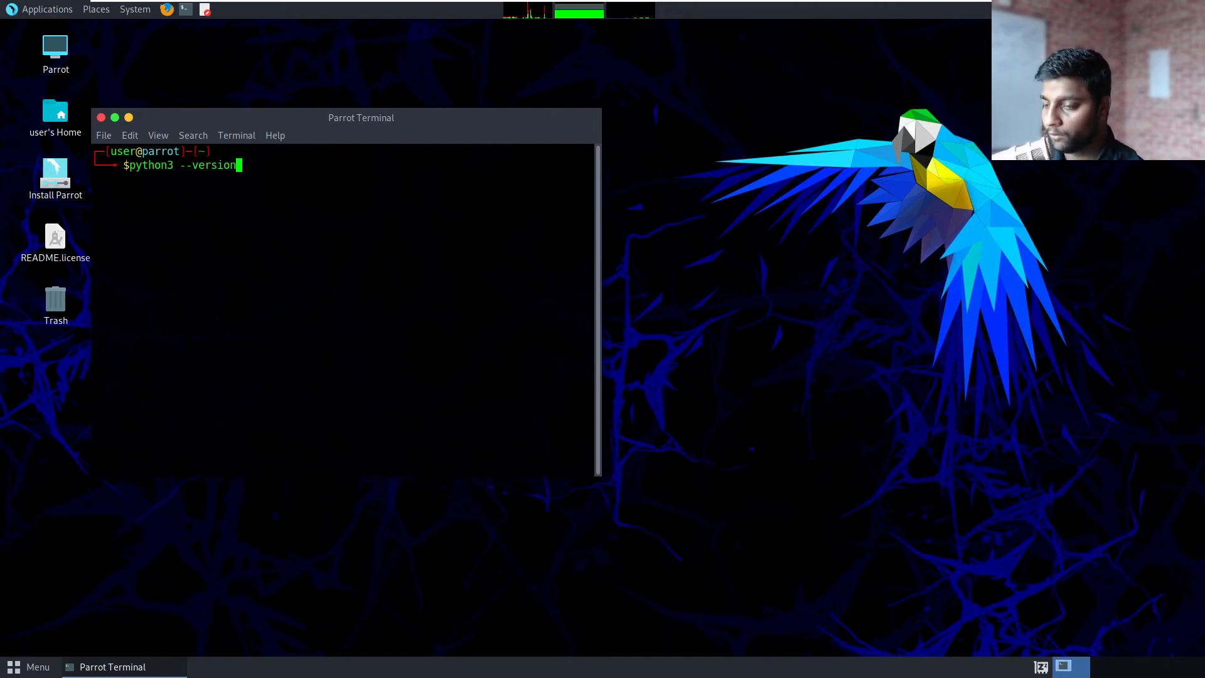
key(Return)
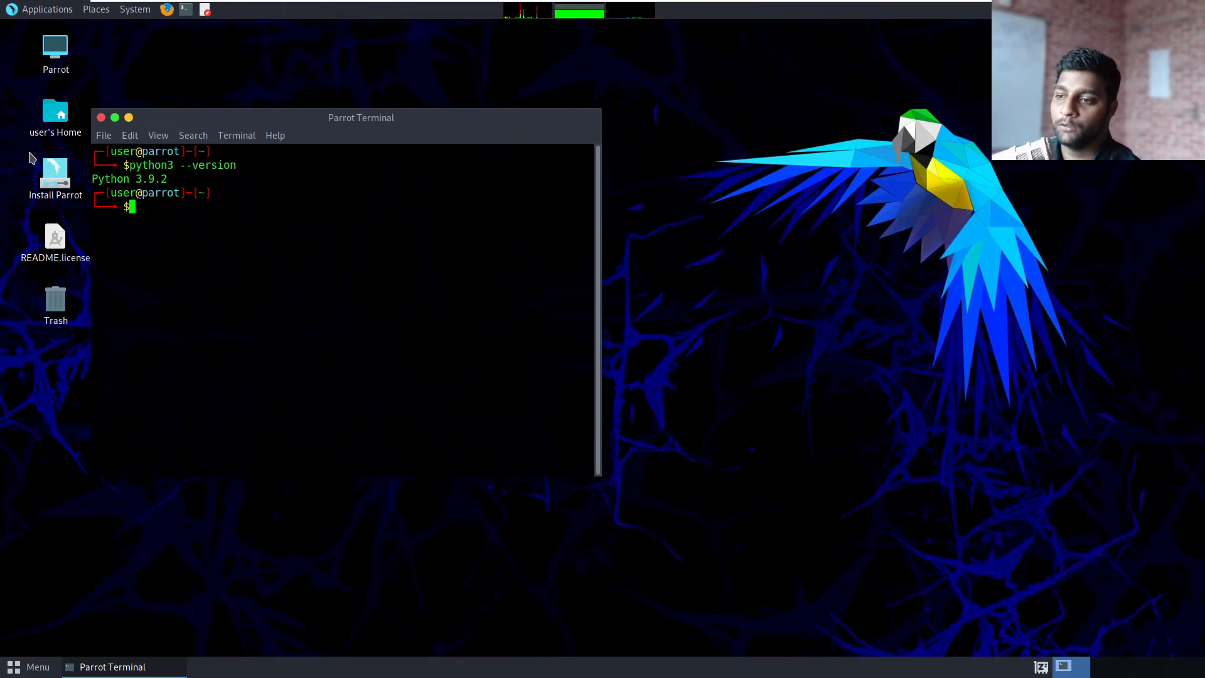
click(101, 118)
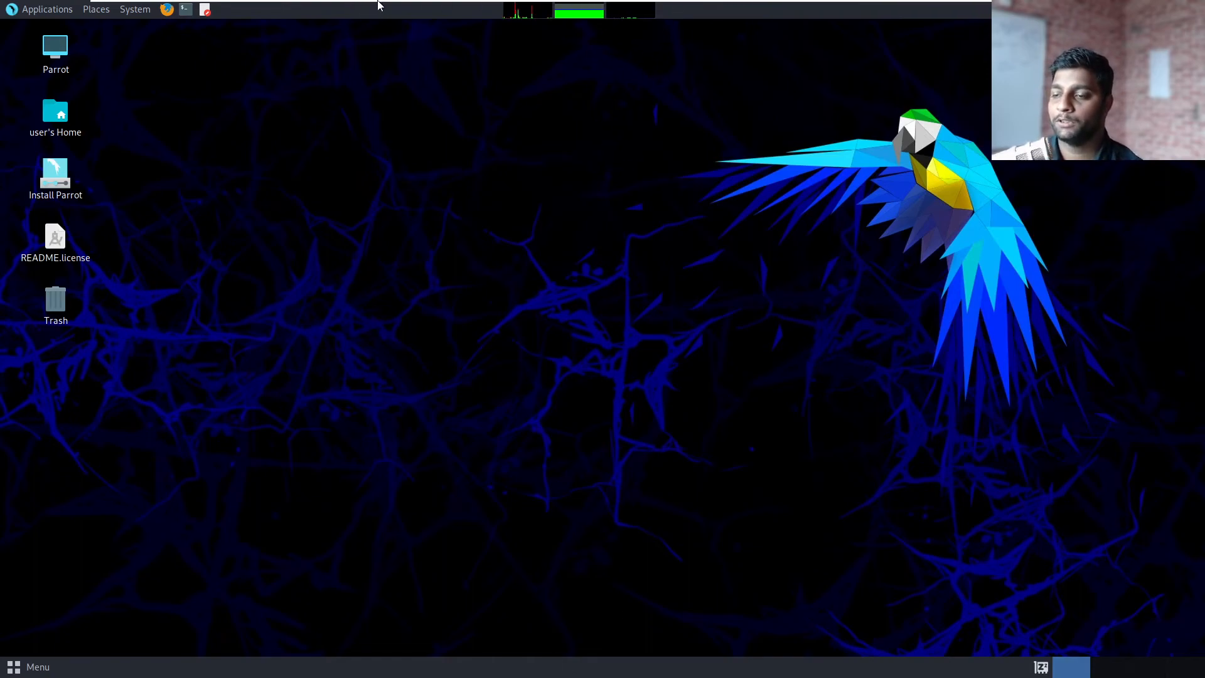
Leave full screen mode and shut down the guest operating system of the Debian 5 64-bit (2) virtual machine.
mouse_move(378, 2)
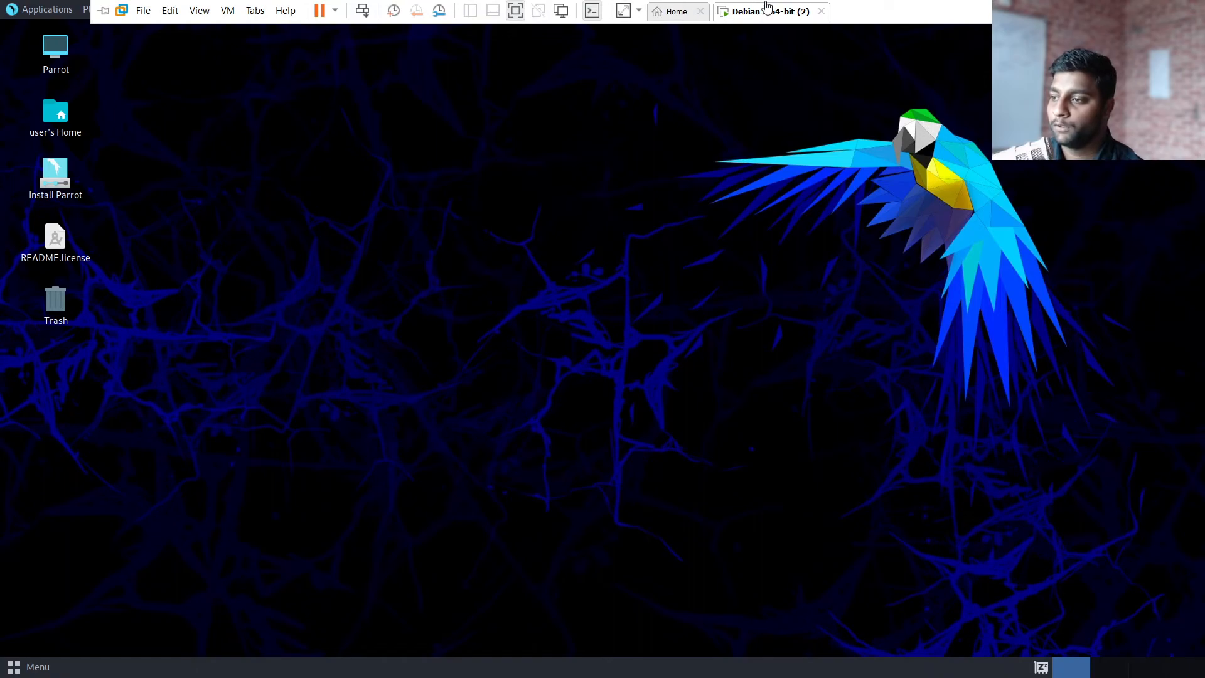
click(517, 12)
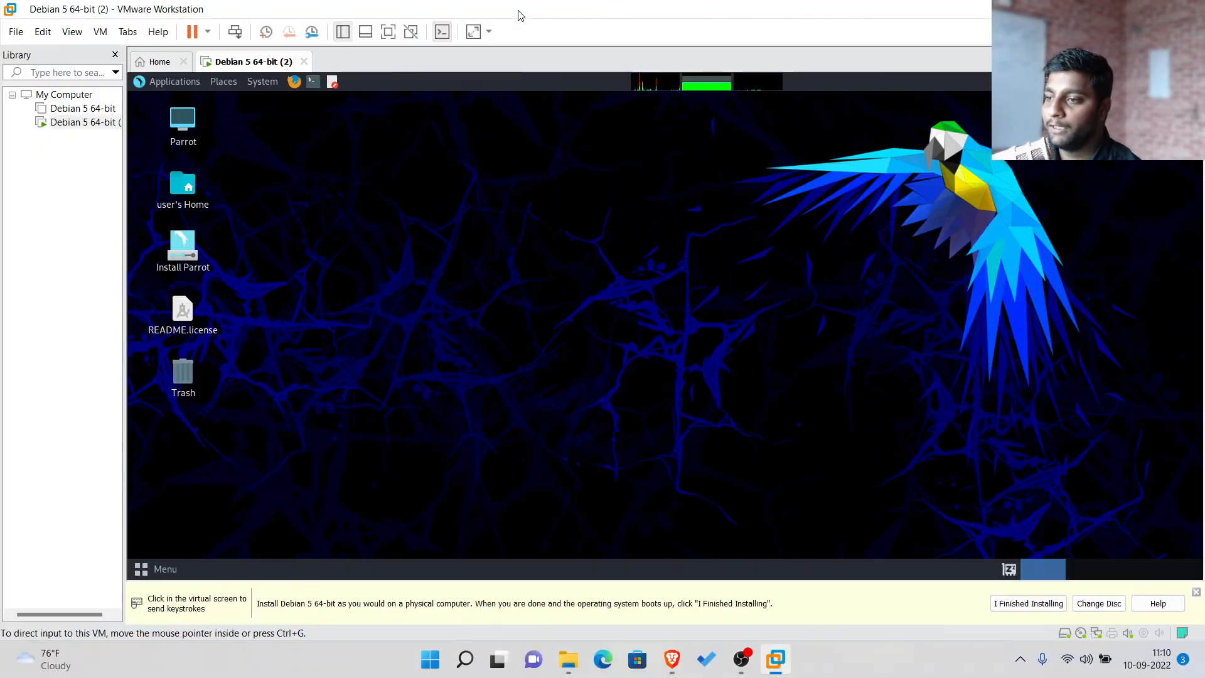
click(208, 32)
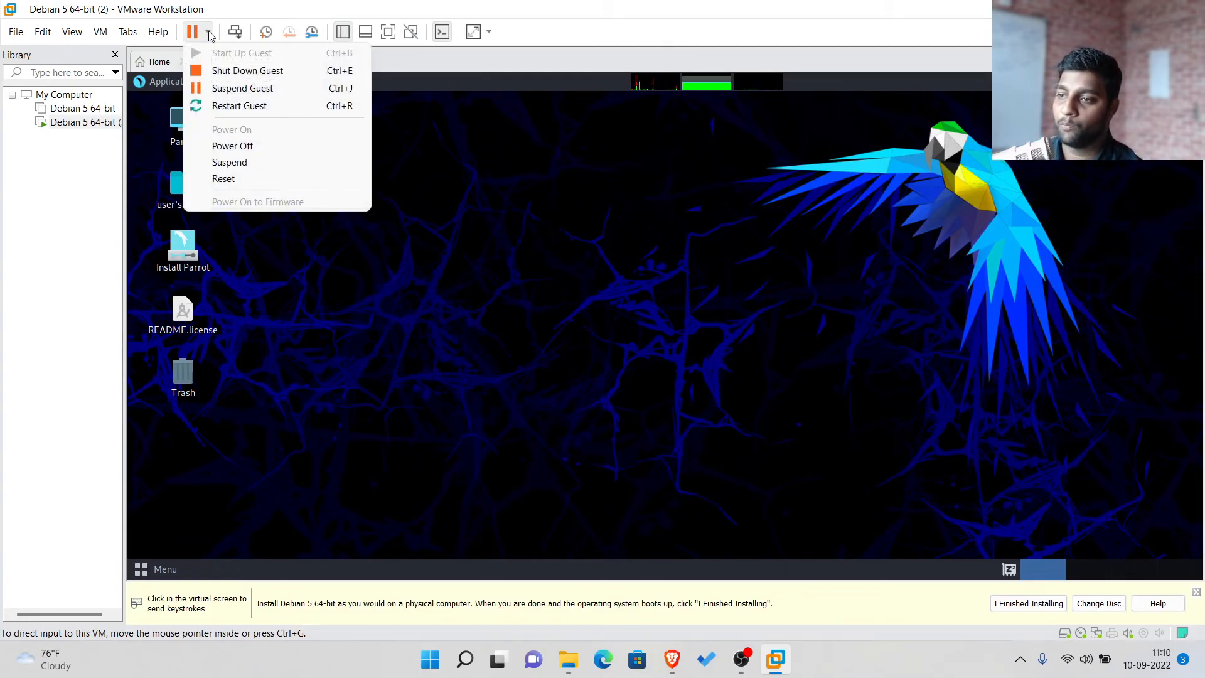
click(249, 71)
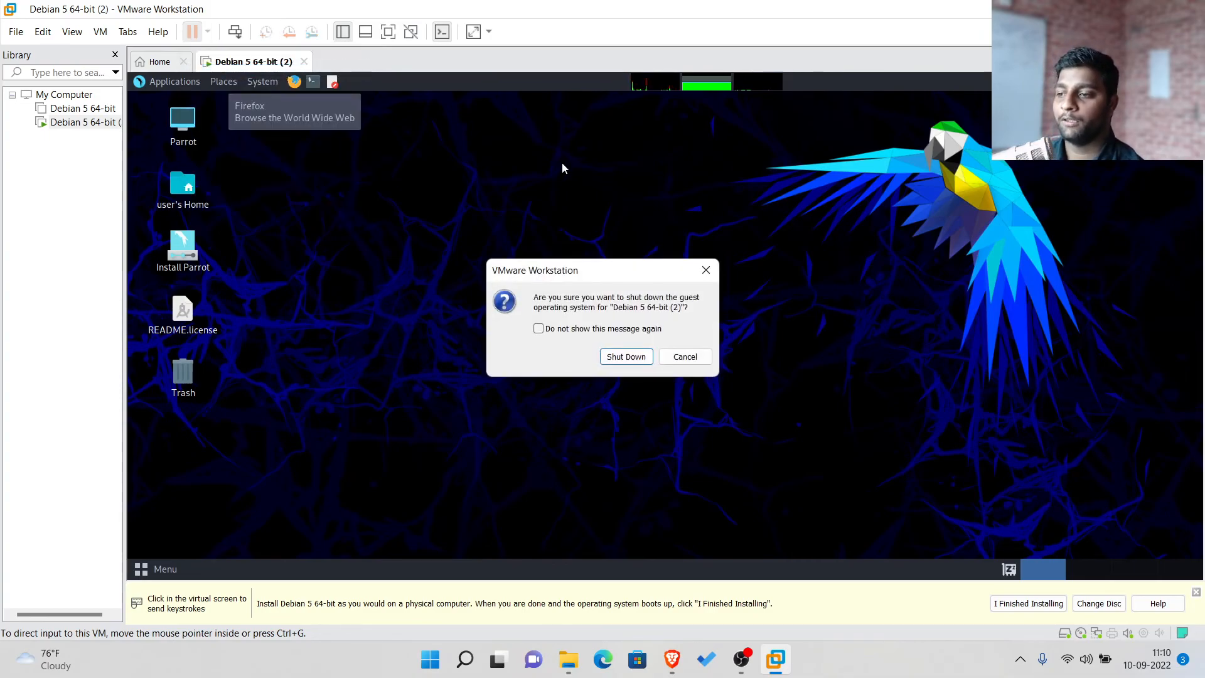
click(621, 353)
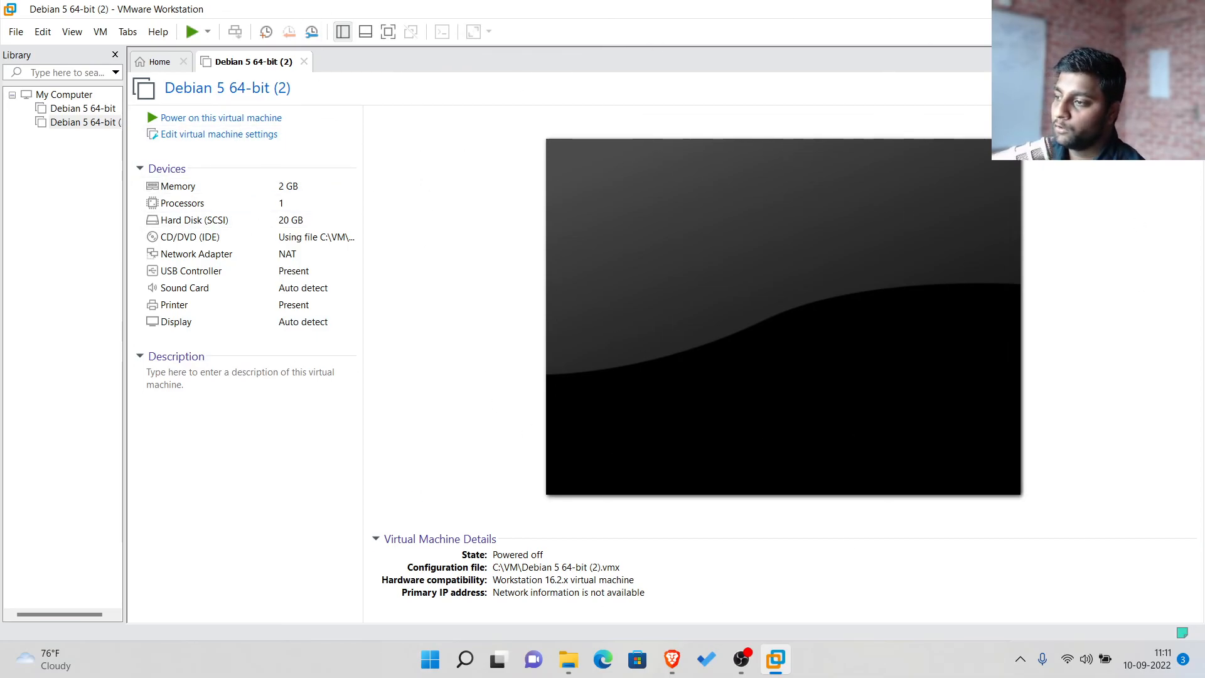
Close VMware Workstation and check the Parrot-home-5.0.1_amd64 disc image among the files in the C:\VM folder.
click(1189, 9)
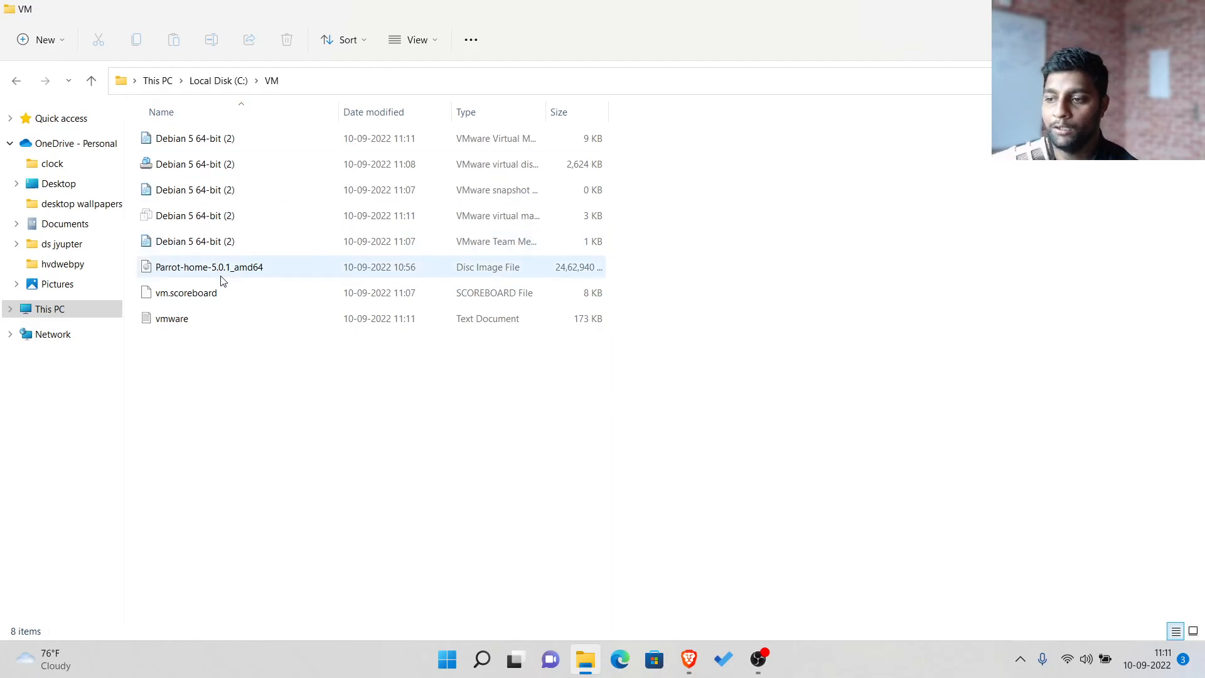
click(248, 270)
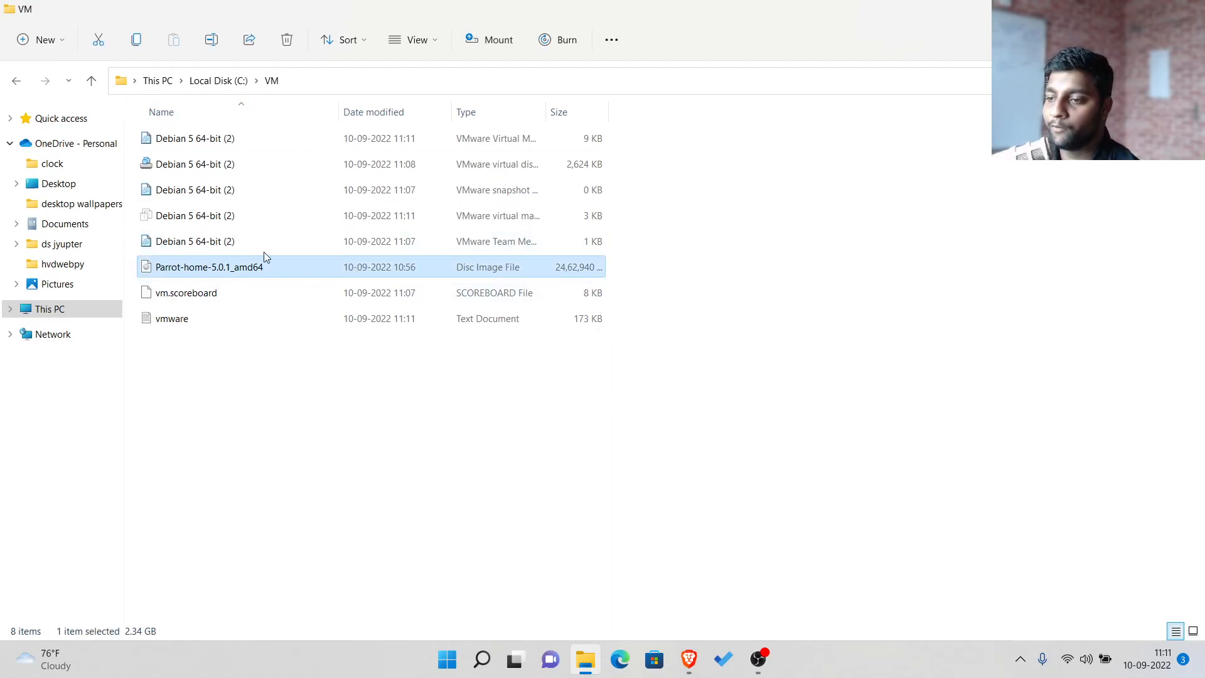
click(246, 435)
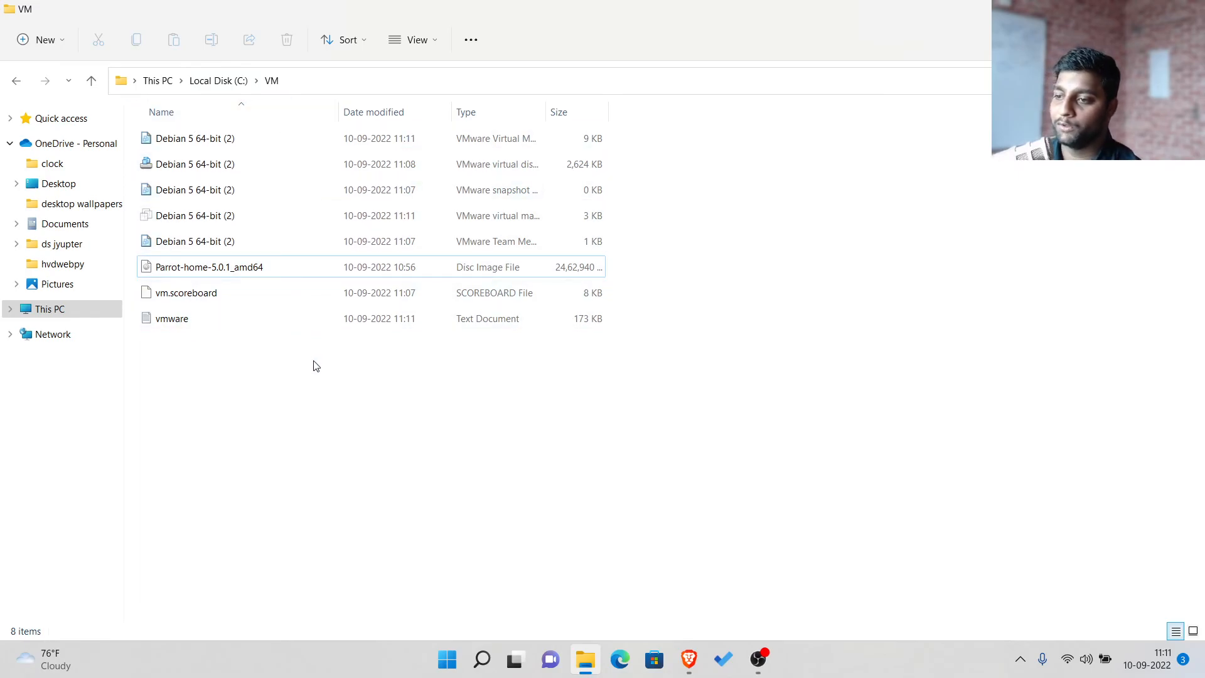
Switch to the Brave browser and look over the Ubuntu Desktop download page, the LinkedIn profile and the YouTube channel's playlists.
mouse_move(698, 664)
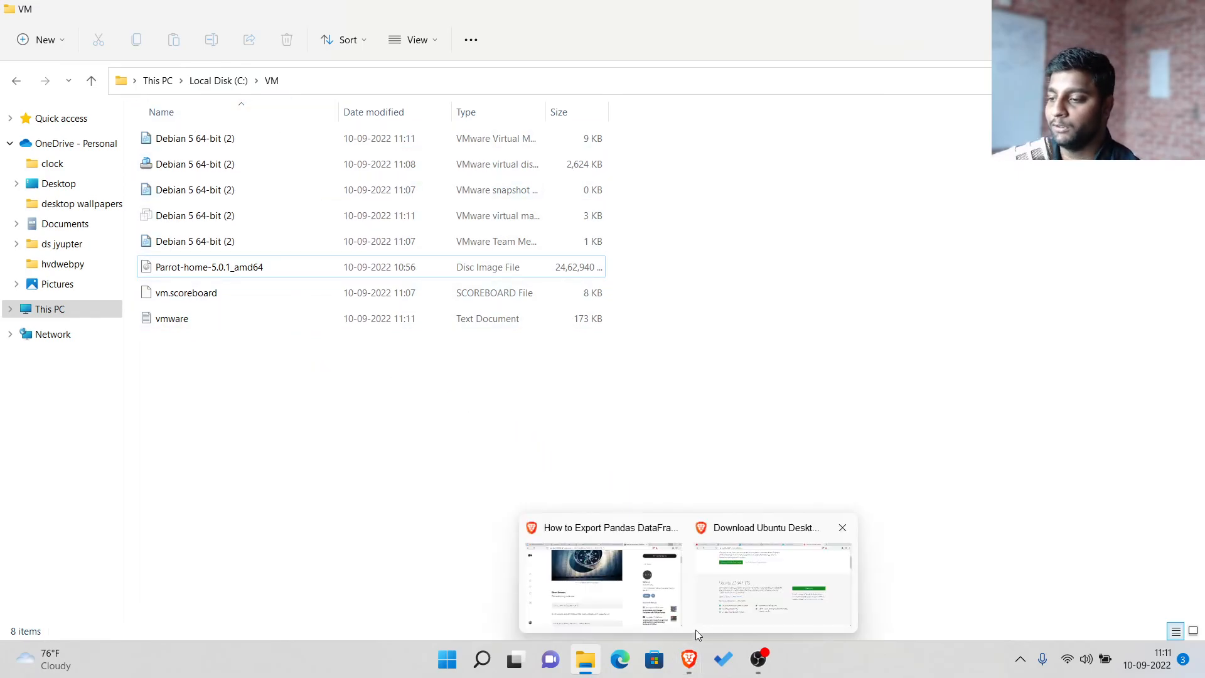
click(716, 602)
click(70, 7)
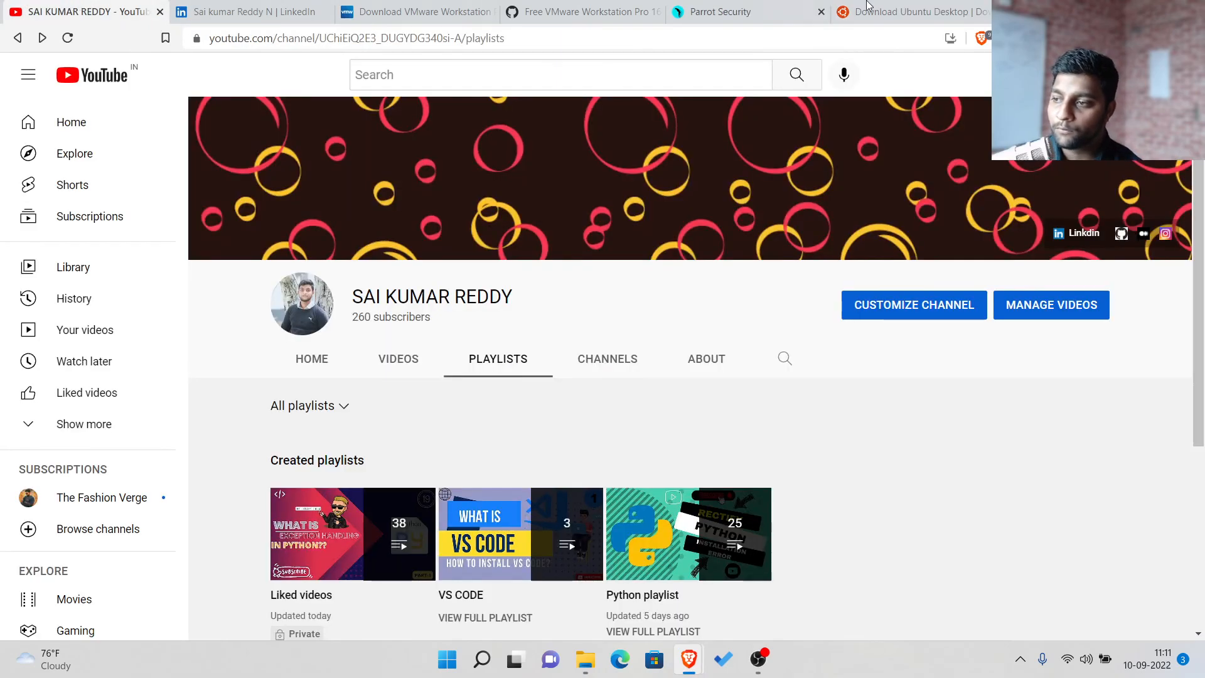
click(902, 12)
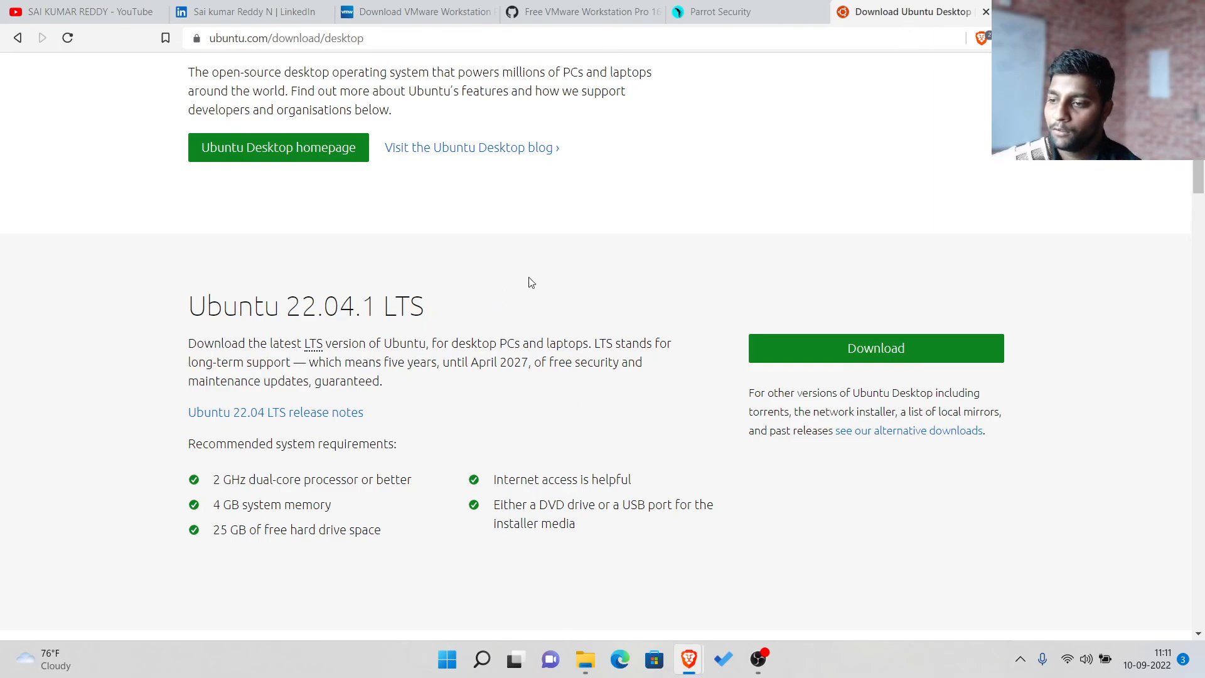
scroll(716, 269, up, 3)
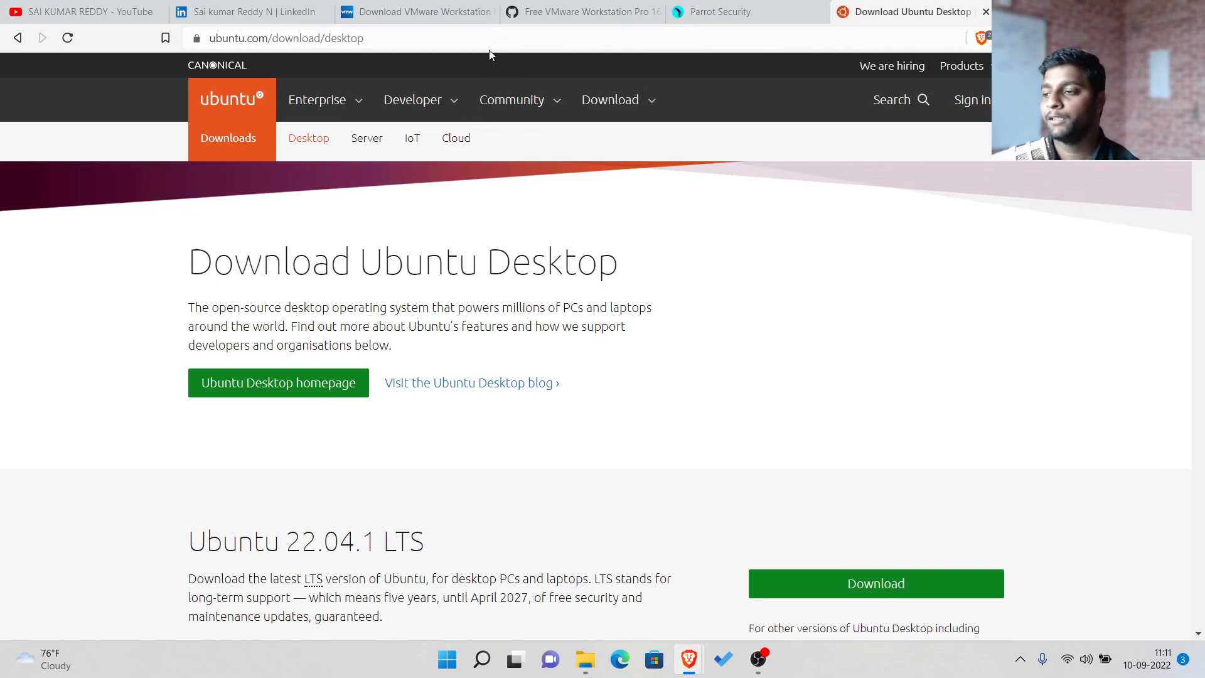
drag(641, 267, 366, 203)
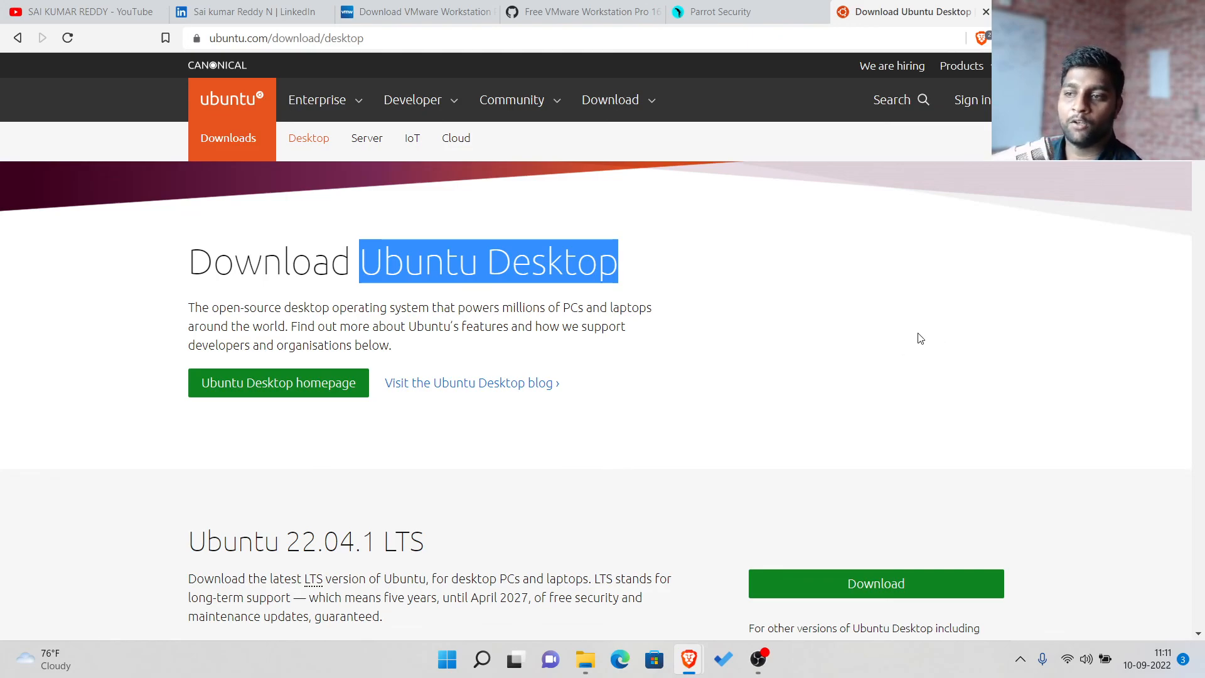
click(239, 11)
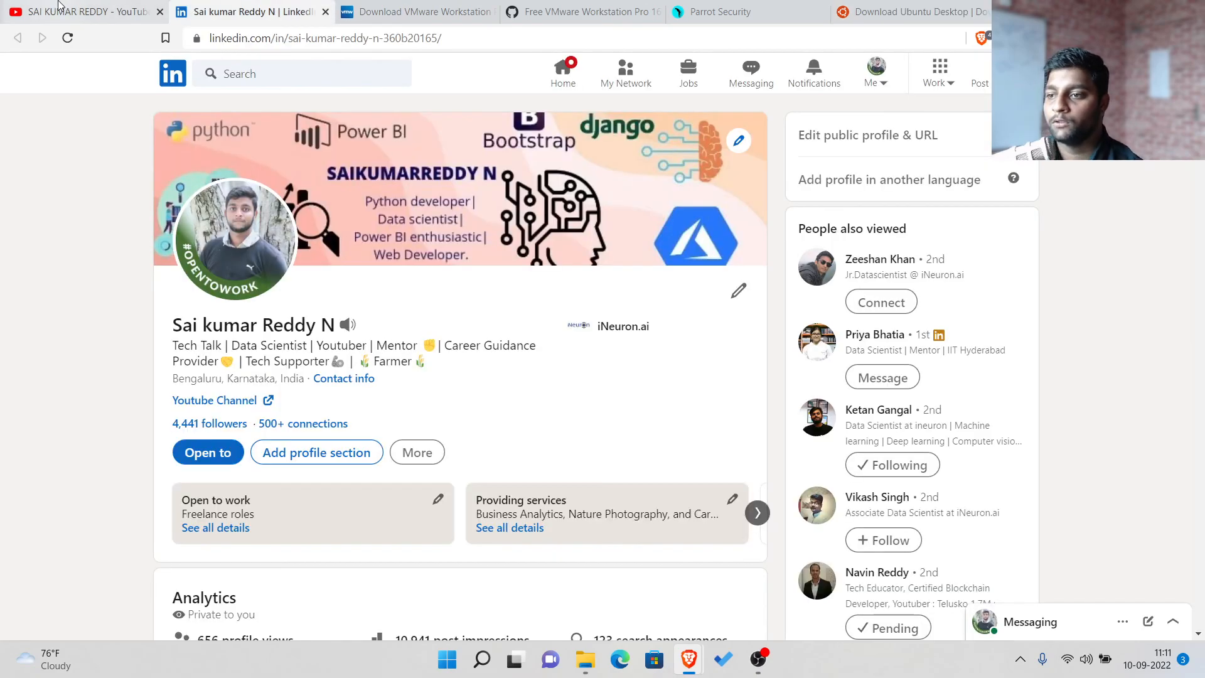
click(88, 12)
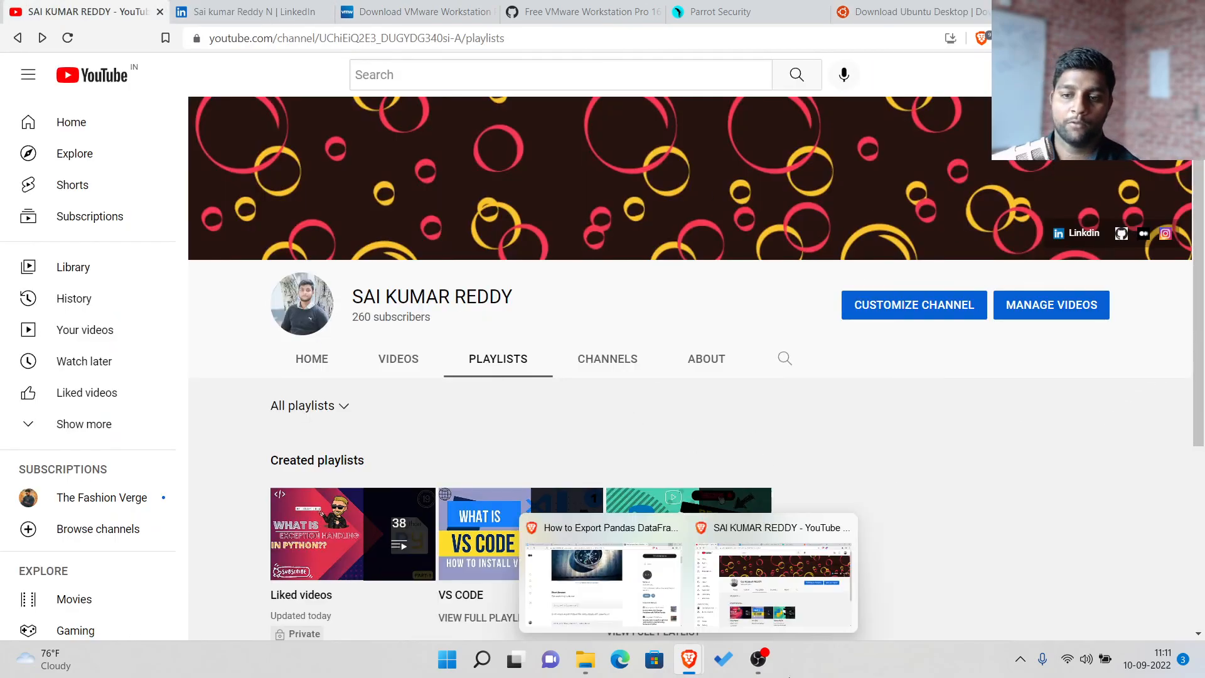